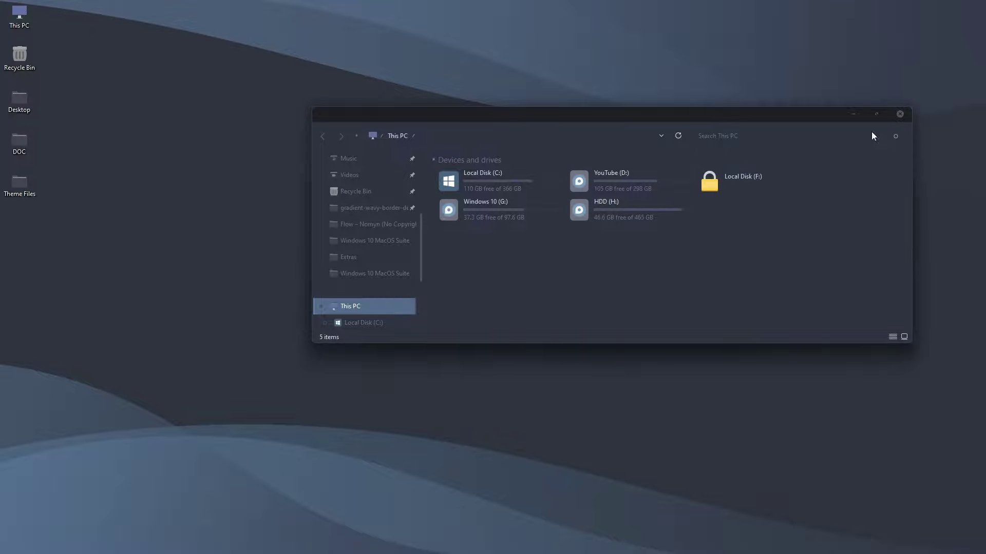
# Maximize the file window, look through the themed folders on Local Disk (C:), and restore the window to a smaller size.
pyautogui.click(876, 115)
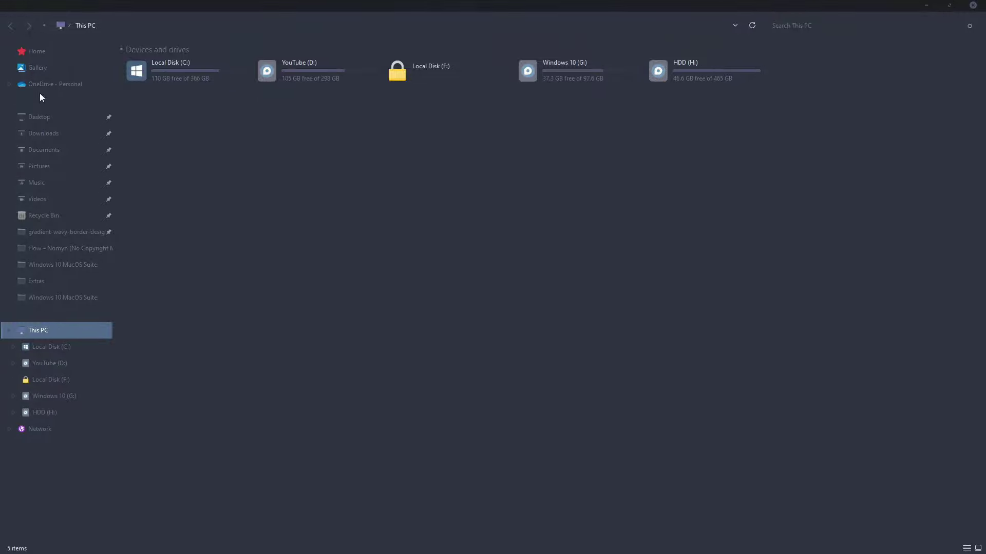
pyautogui.doubleClick(137, 82)
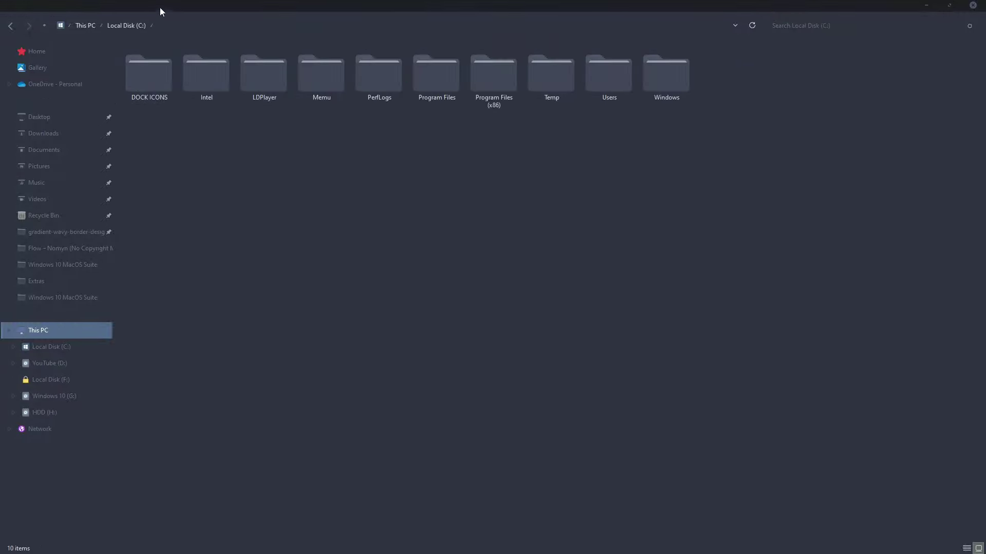
pyautogui.moveTo(159, 7); pyautogui.dragTo(330, 154)
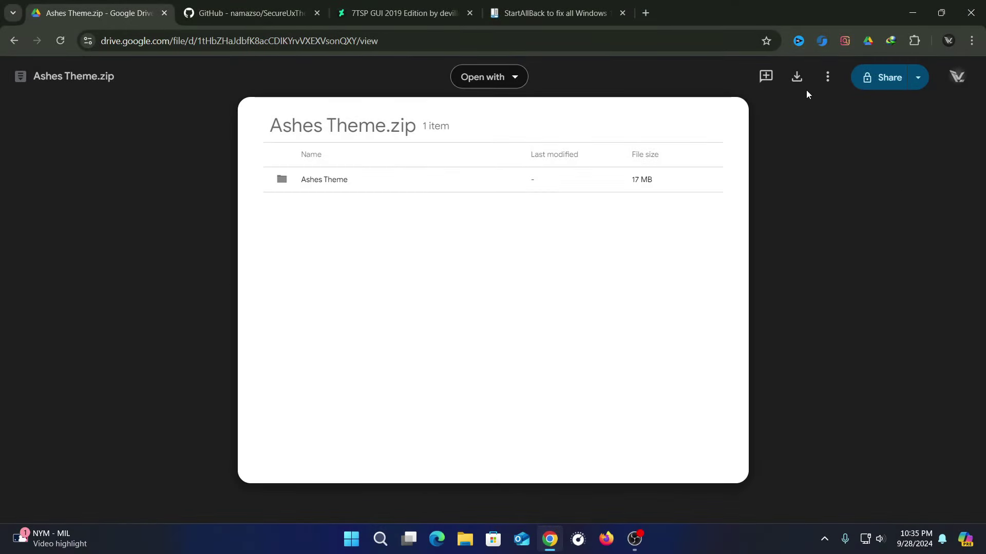
# Download Ashes Theme.zip from Google Drive despite the virus scan warning, and put the progress window away.
pyautogui.click(796, 77)
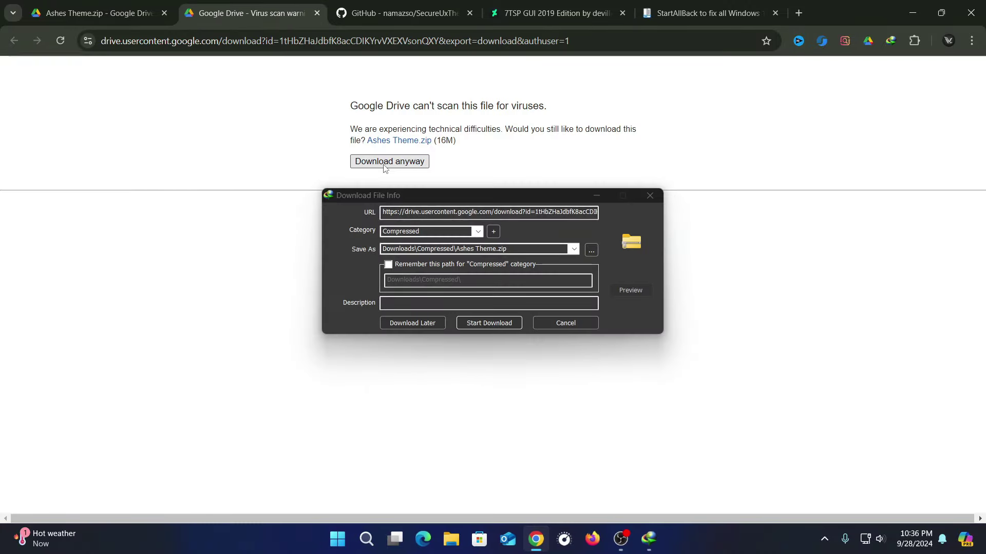
pyautogui.click(493, 326)
pyautogui.click(607, 132)
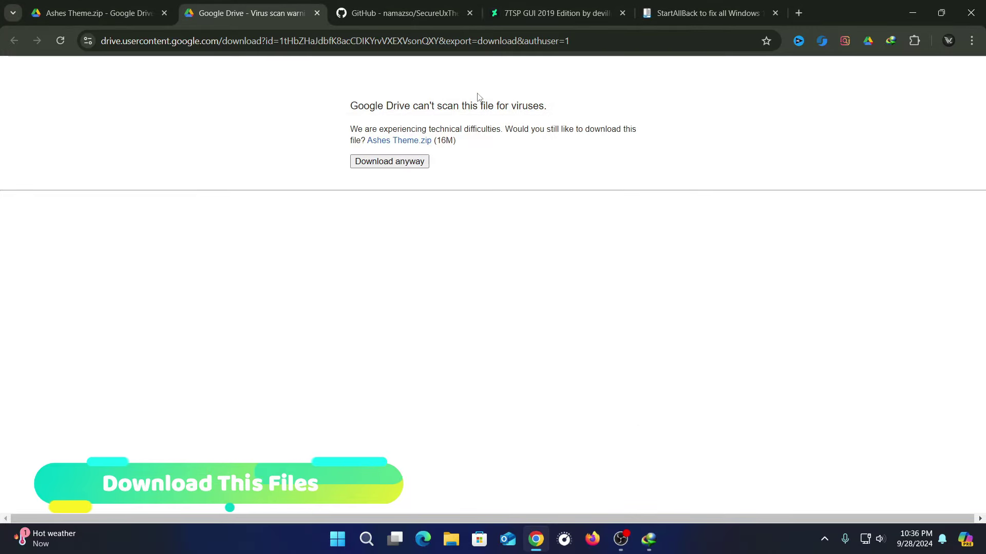
# Download ThemeTool from the latest SecureUxTheme release on GitHub and clear away the download windows.
pyautogui.click(412, 17)
pyautogui.scroll(-1, 454, 144)
pyautogui.scroll(-15, 460, 177)
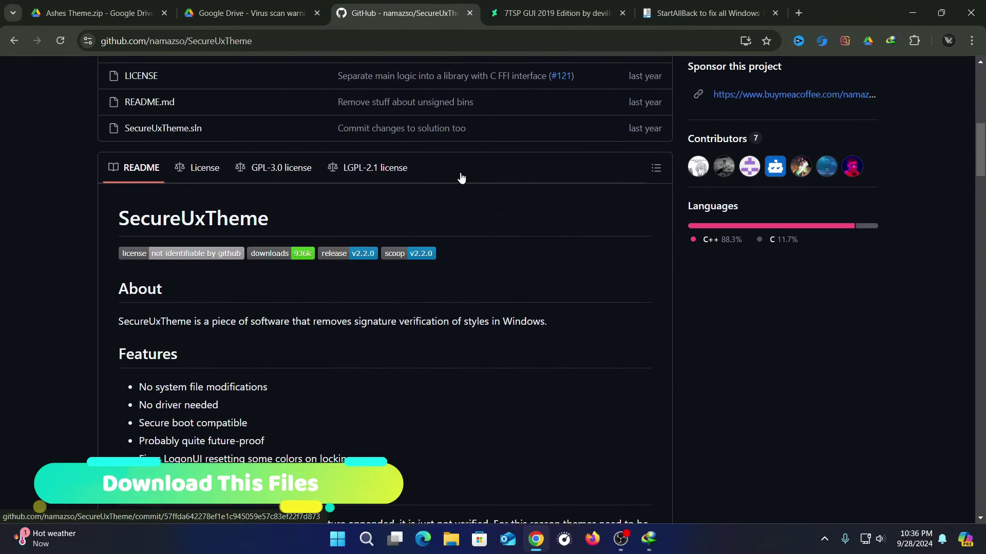
pyautogui.scroll(-2, 460, 178)
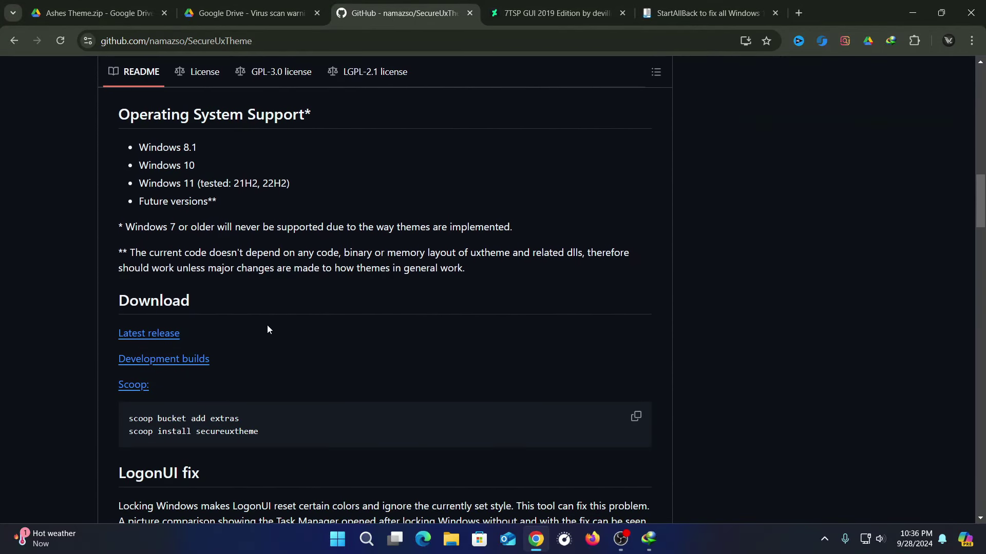
pyautogui.click(161, 336)
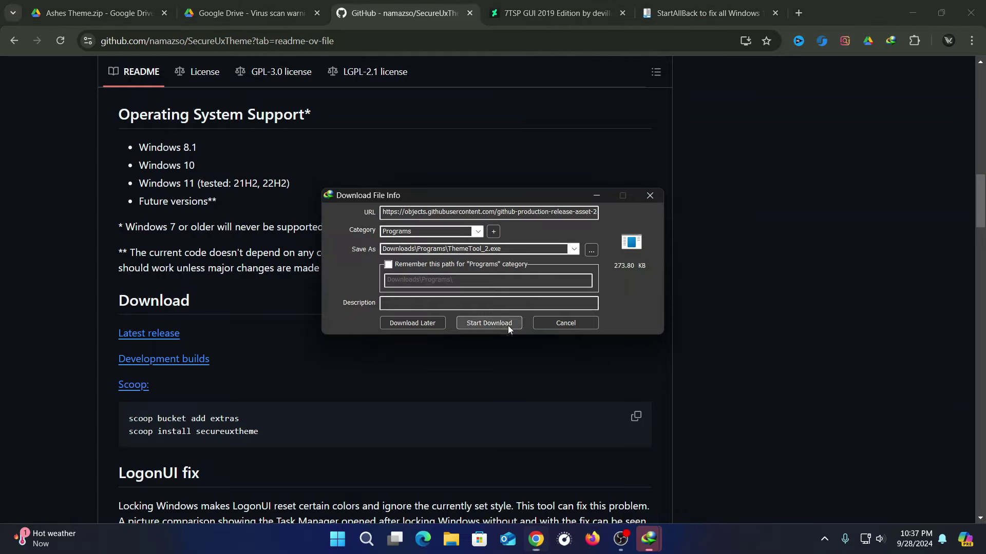
pyautogui.click(507, 323)
pyautogui.click(590, 307)
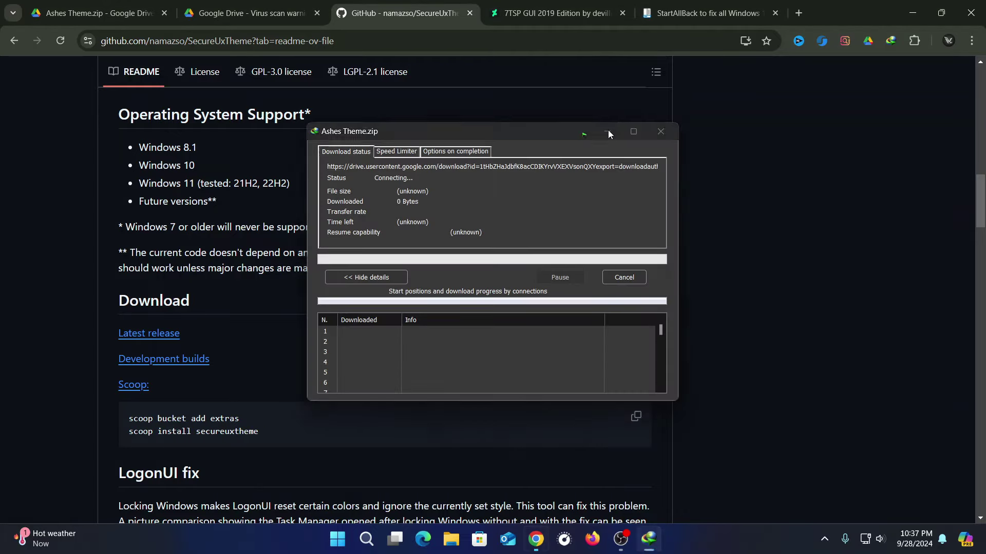
pyautogui.click(607, 131)
# Download the 7TSP GUI 2019 Edition archive from its DeviantArt page and dismiss the completion dialog.
pyautogui.click(554, 12)
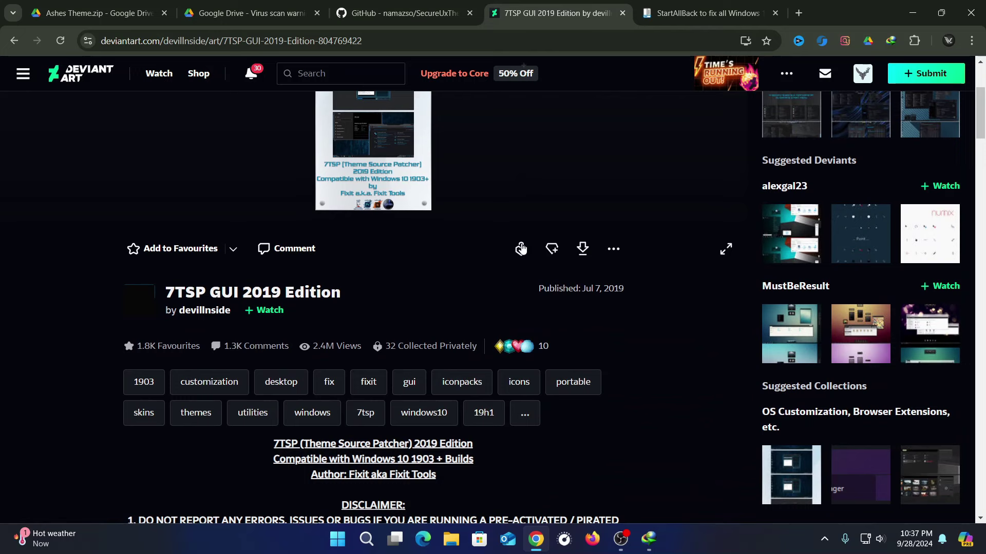
pyautogui.click(582, 248)
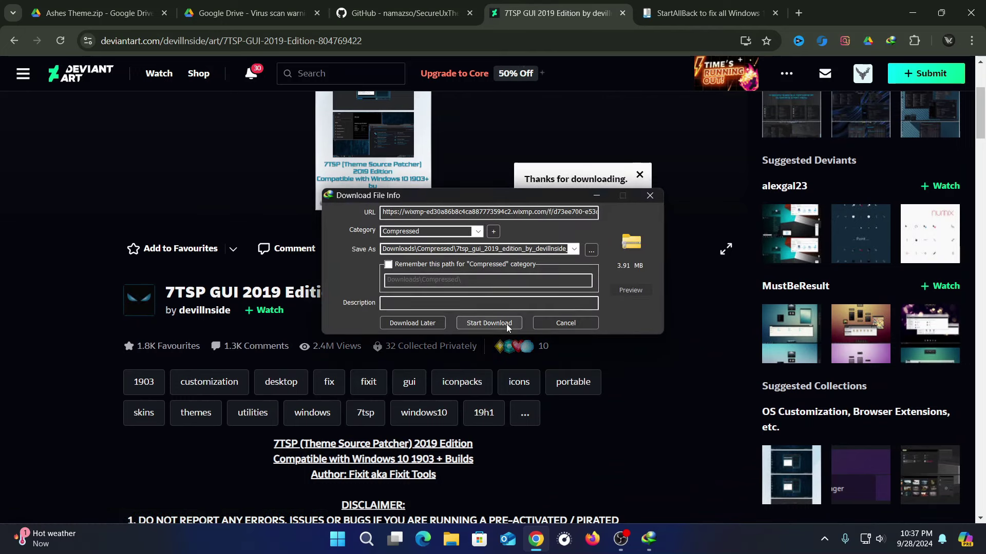
pyautogui.click(489, 323)
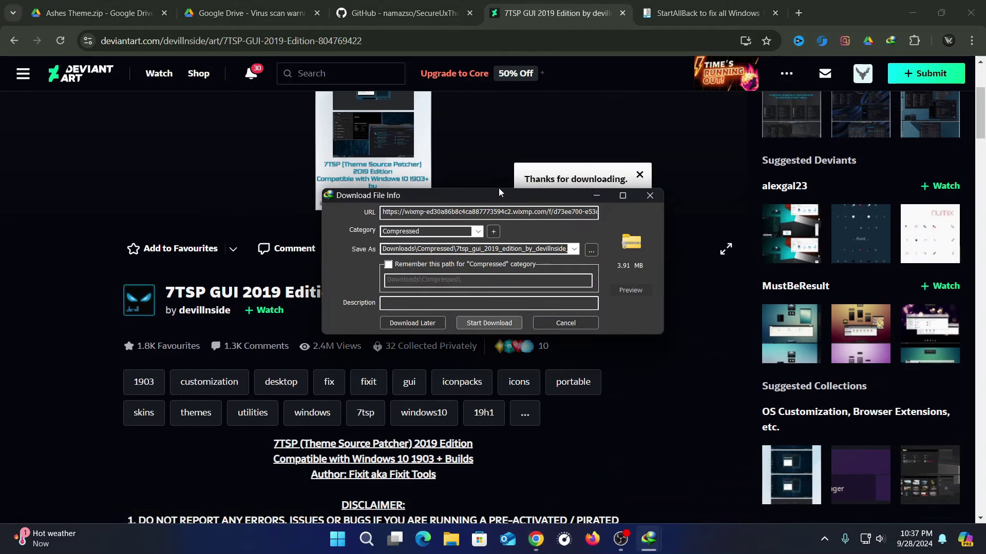
pyautogui.click(586, 310)
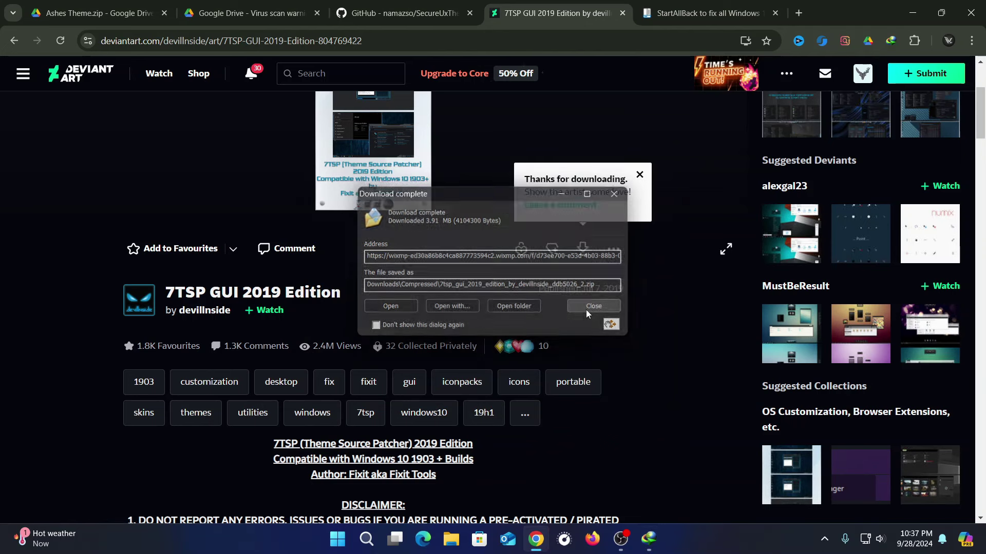
# Download the StartAllBack v3.8.10 installer from startallback.com.
pyautogui.click(690, 10)
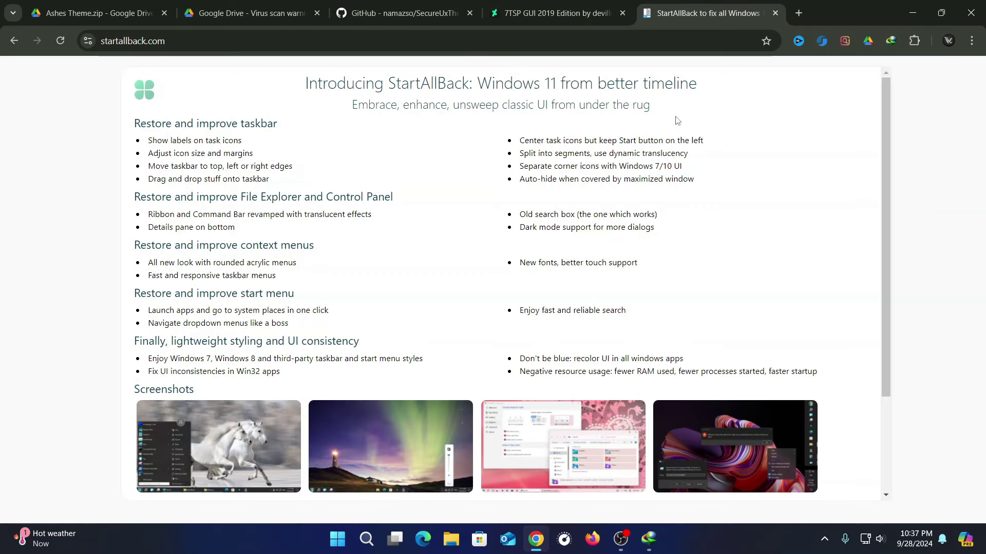
pyautogui.scroll(-3, 492, 260)
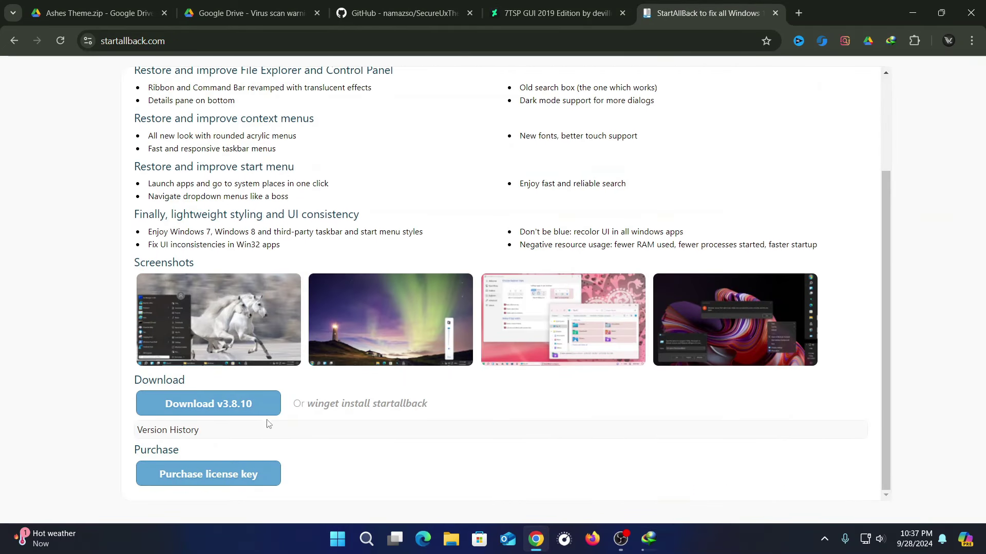
pyautogui.click(232, 406)
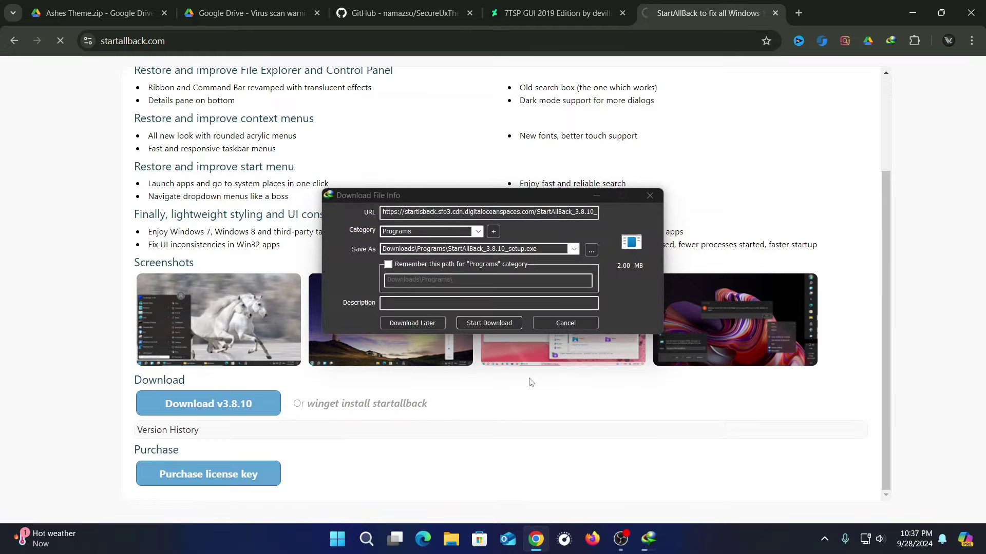
pyautogui.click(491, 323)
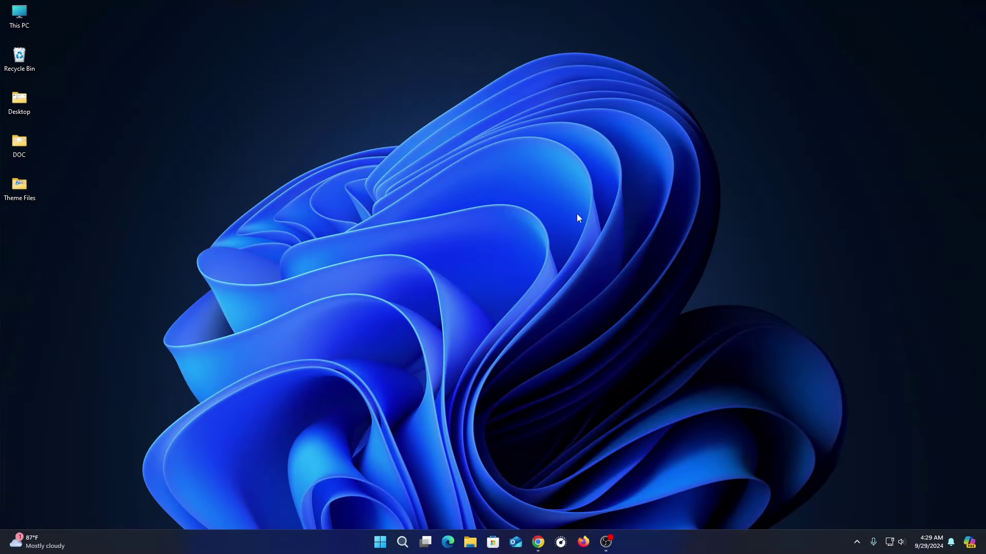
# Search Windows for "Create a restore point", open the System Protection settings, and move the dialog toward the middle of the desktop.
pyautogui.click(403, 542)
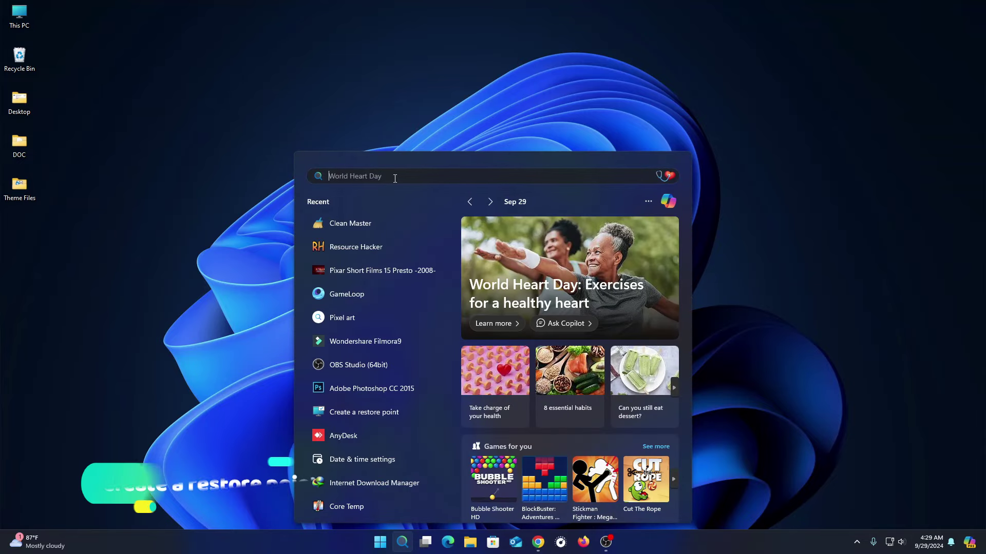
pyautogui.write('Create a restore point')
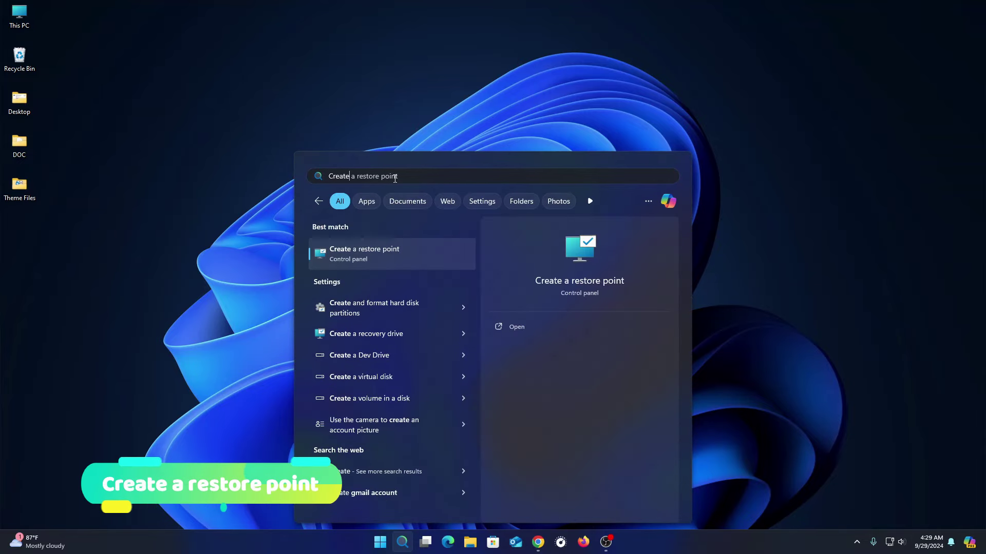
pyautogui.click(396, 262)
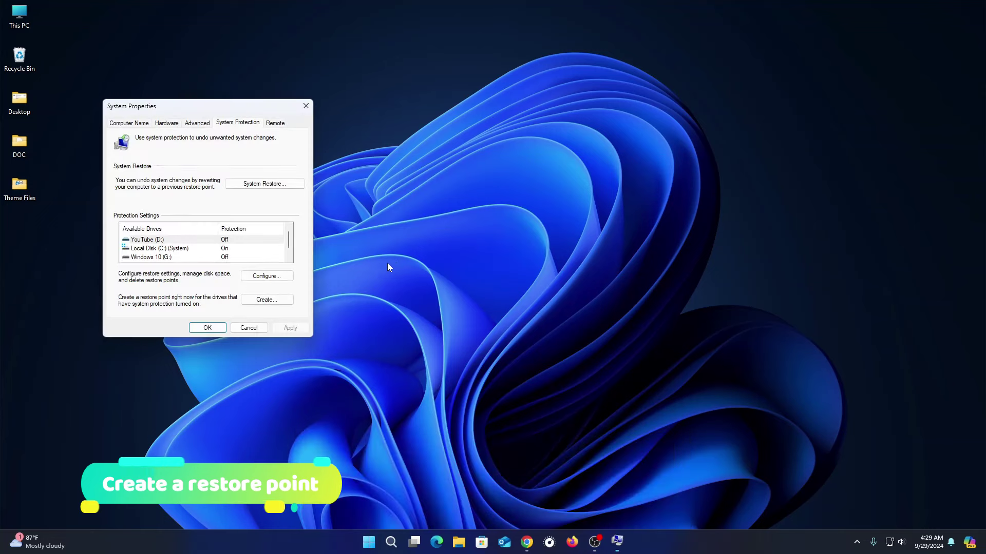
pyautogui.moveTo(216, 100); pyautogui.dragTo(321, 141)
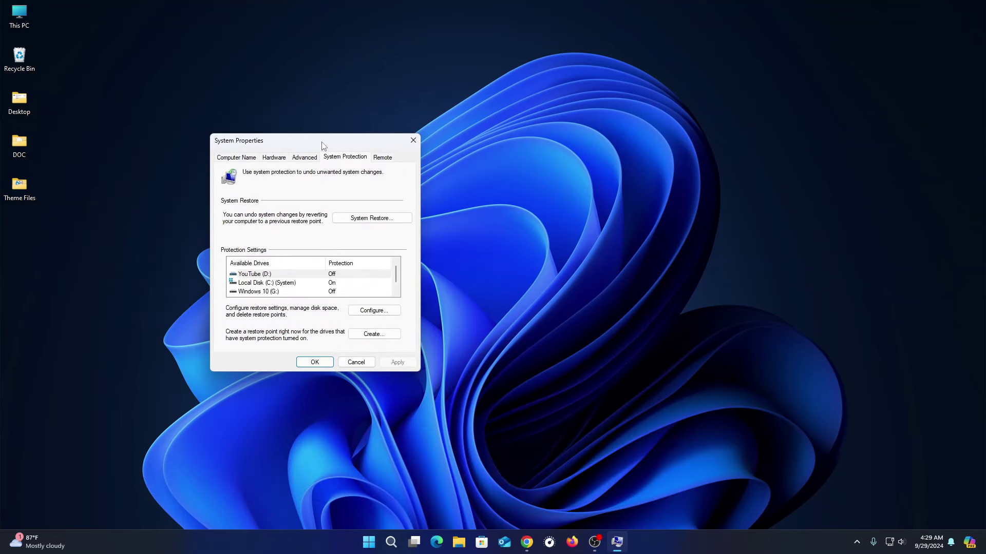
# Create a restore point described as "Windows 11" with the Local Disk (C:) system drive selected, and close System Properties.
pyautogui.scroll(-1, 272, 277)
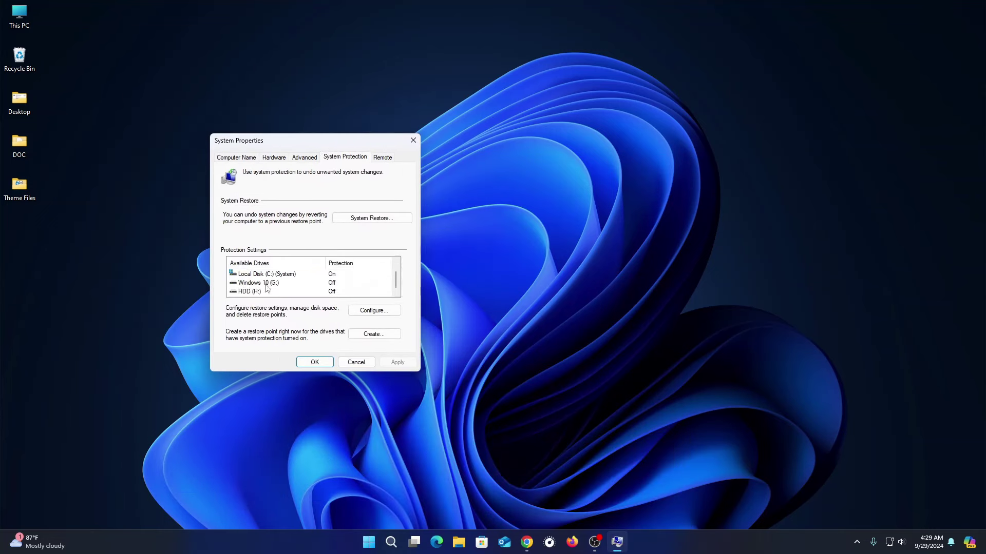
pyautogui.scroll(1, 266, 288)
pyautogui.click(284, 284)
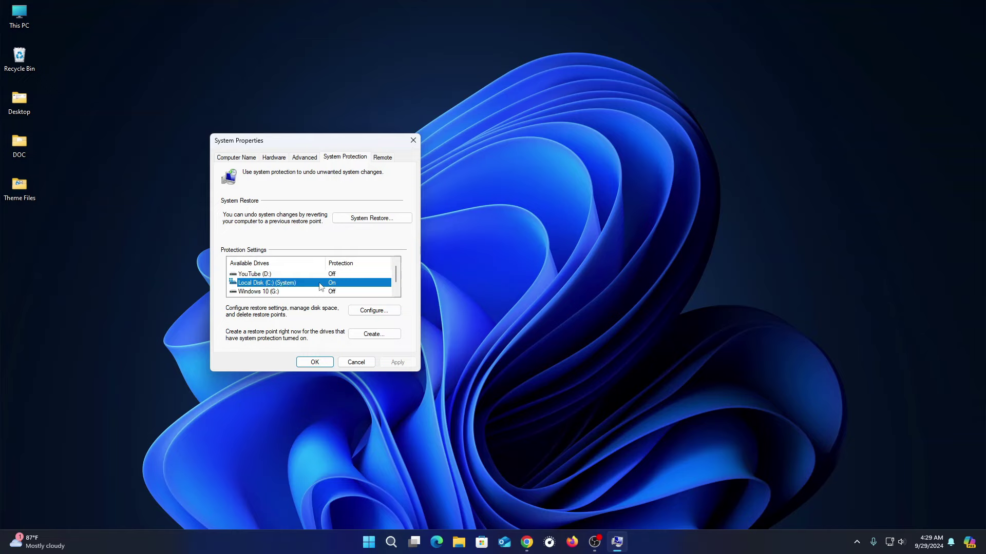
pyautogui.click(365, 335)
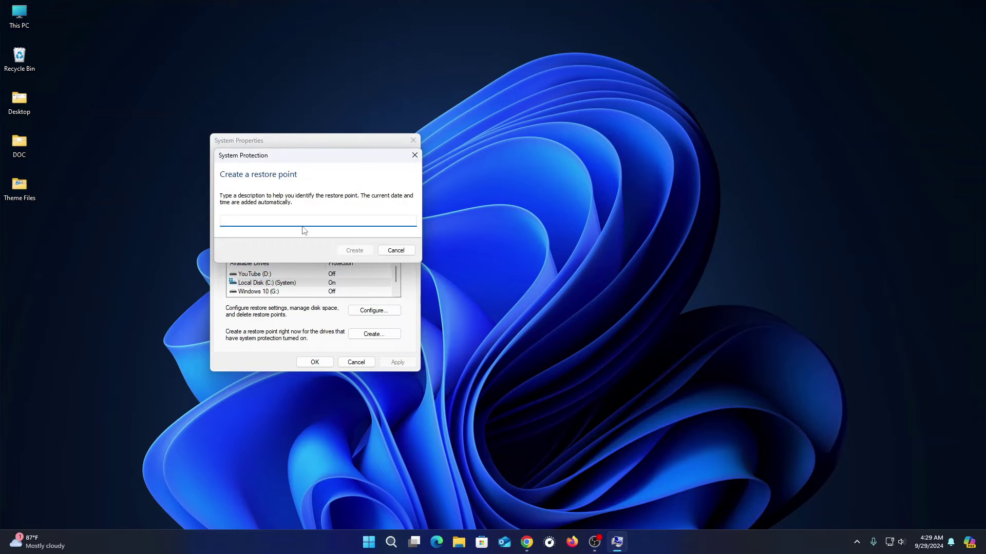
pyautogui.write('Windows 11')
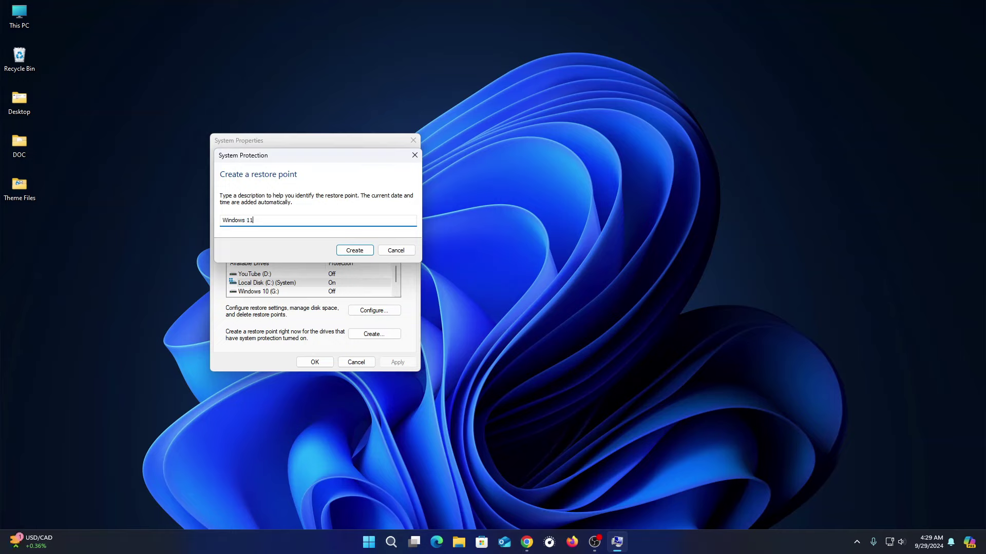
pyautogui.click(356, 250)
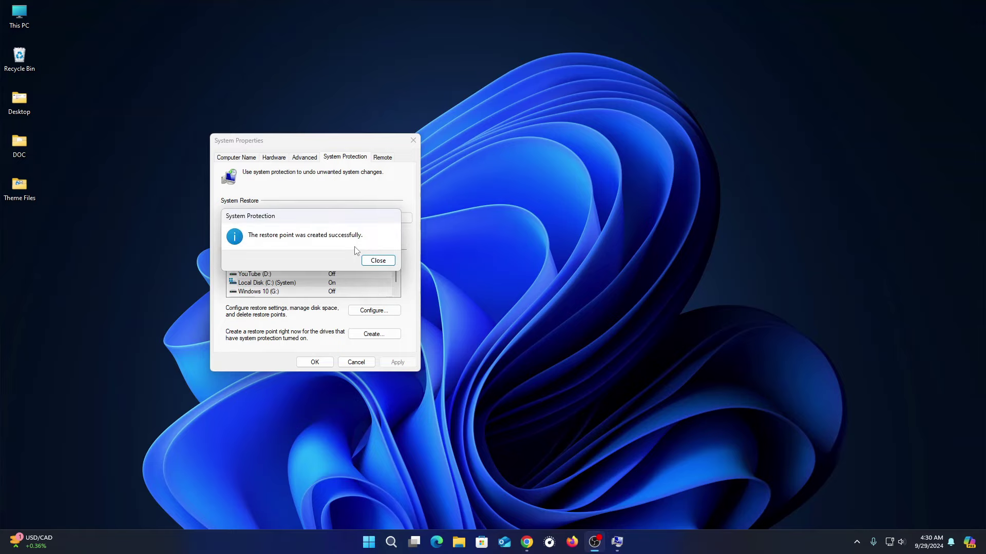
pyautogui.click(378, 261)
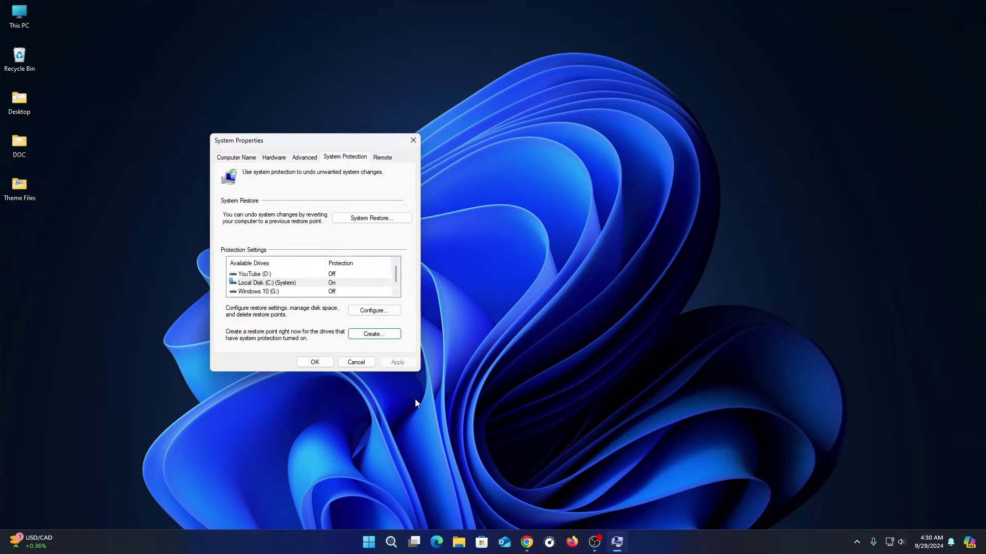
pyautogui.click(318, 364)
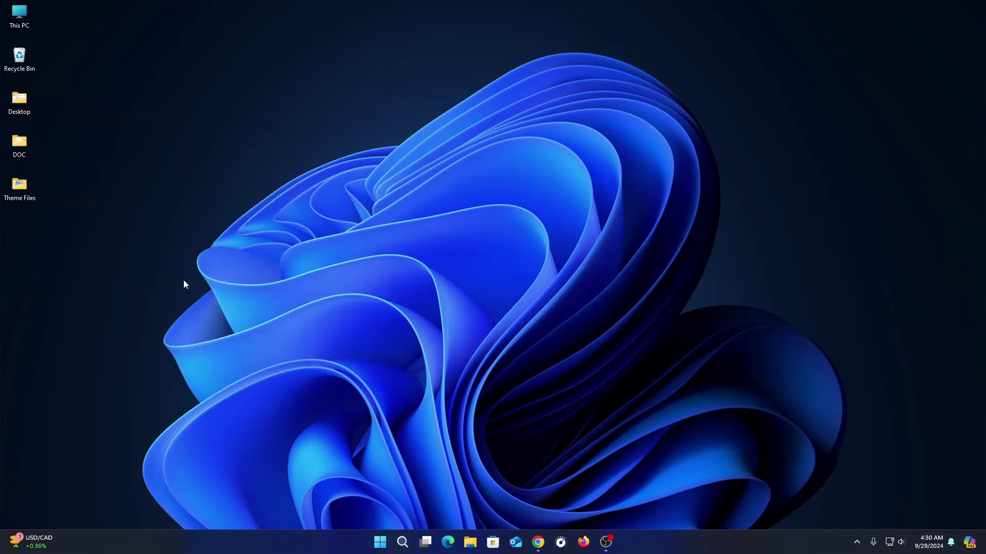
# Open the Theme Files folder on the desktop and copy the ThemeTool program file.
pyautogui.doubleClick(21, 192)
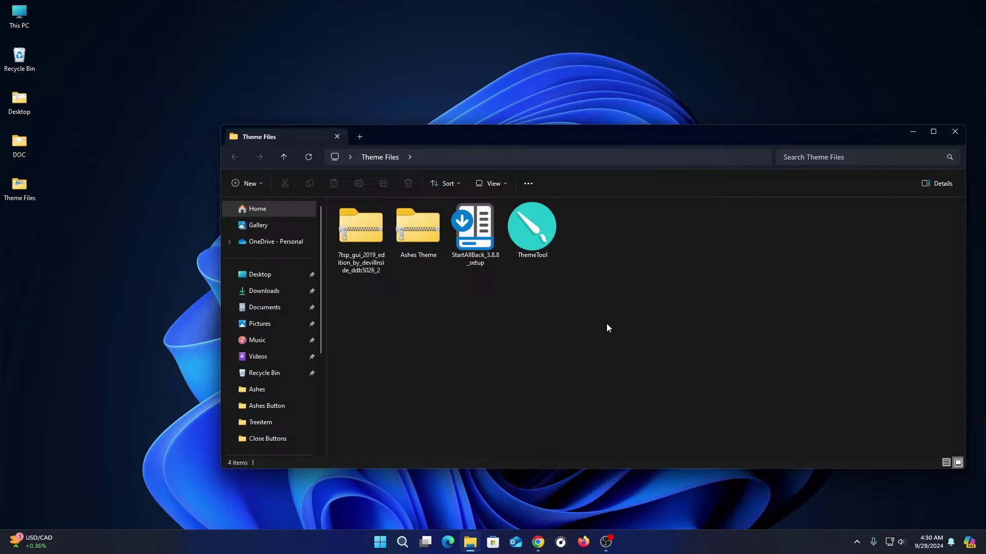
pyautogui.click(534, 244)
pyautogui.rightClick(532, 244)
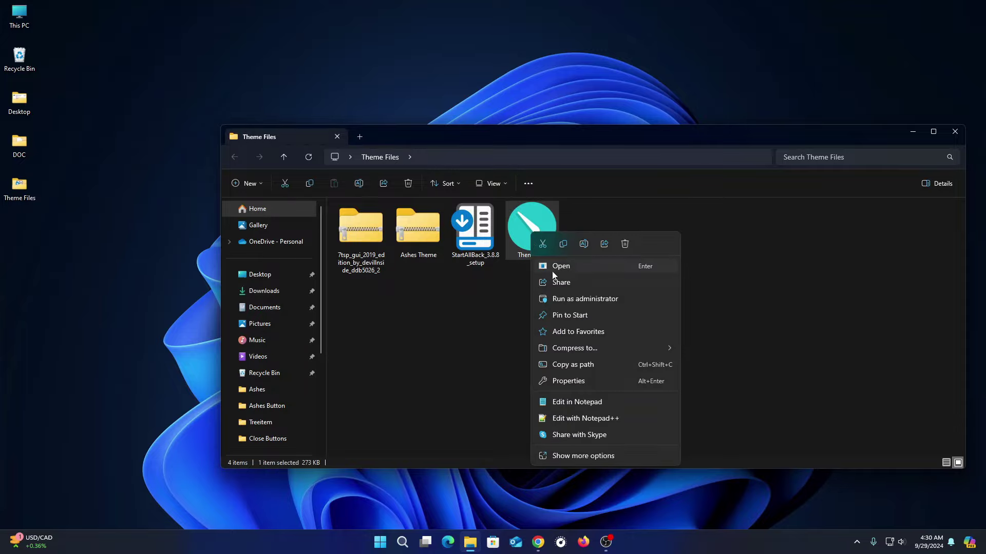
pyautogui.click(564, 245)
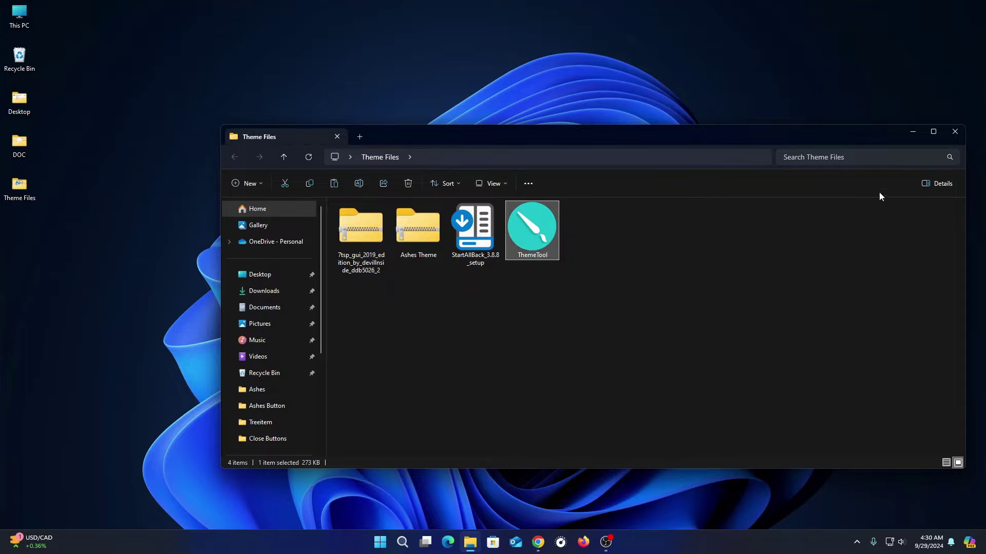
# Maximize the folder window and paste the ThemeTool file into the root of Local Disk (C:).
pyautogui.click(934, 132)
pyautogui.click(688, 327)
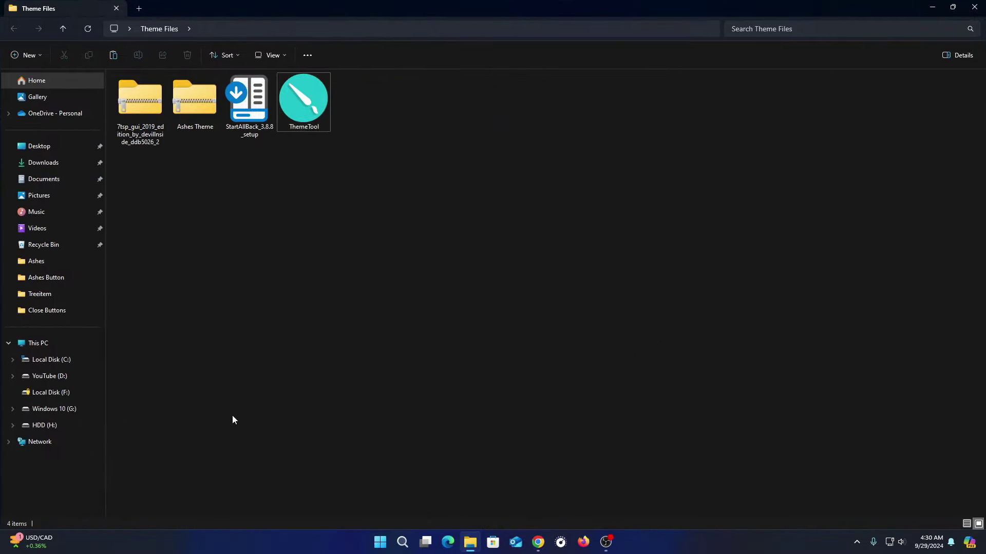
pyautogui.click(35, 345)
pyautogui.doubleClick(188, 110)
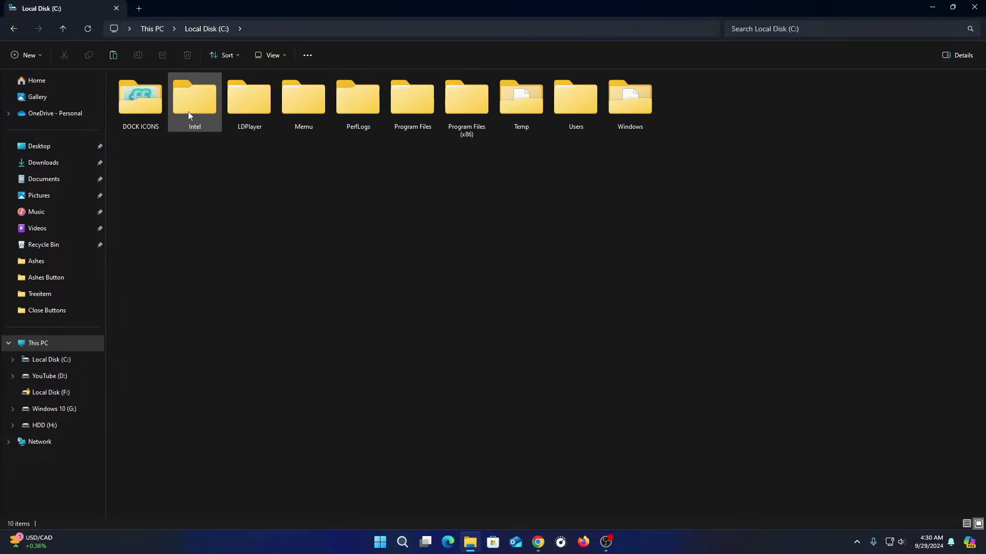
pyautogui.rightClick(382, 217)
pyautogui.press('Escape')
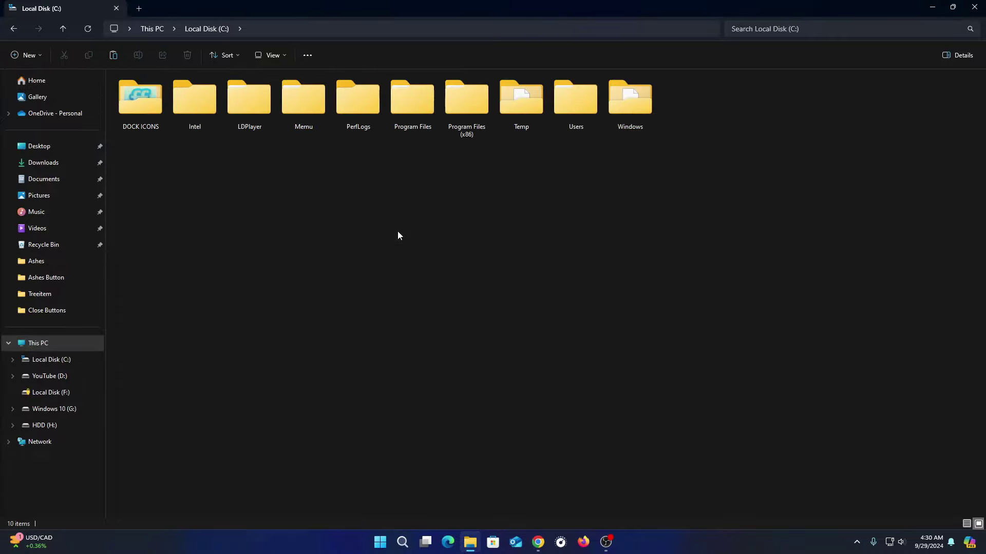
pyautogui.hotkey('ctrl', 'v')
pyautogui.click(217, 204)
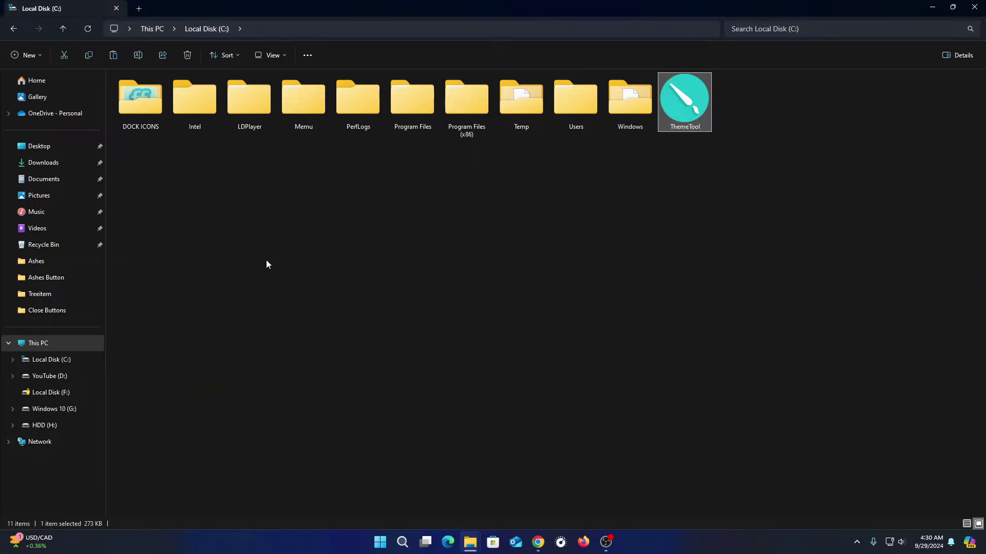
# Run ThemeTool from the root of Local Disk (C:) as administrator and accept its warranty disclaimer.
pyautogui.rightClick(692, 103)
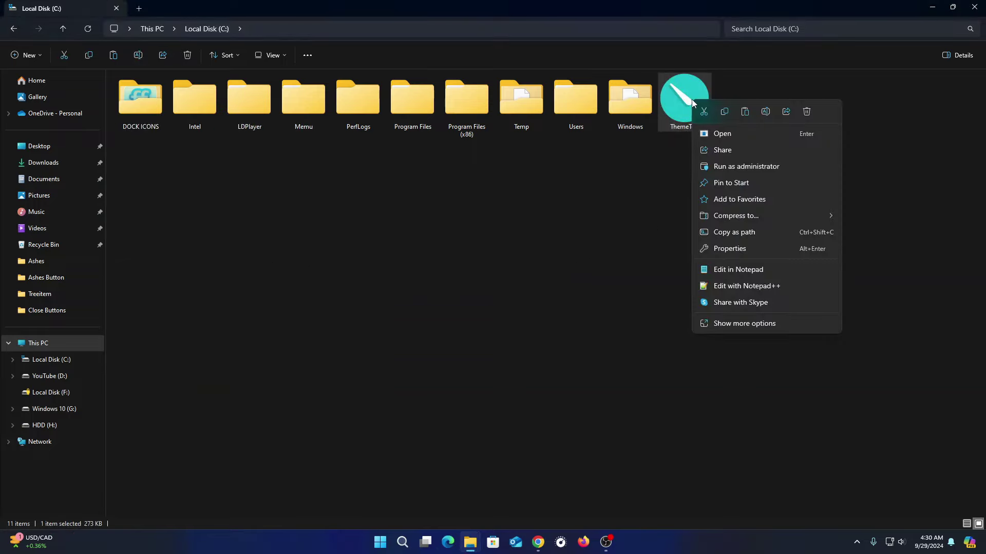
pyautogui.click(705, 168)
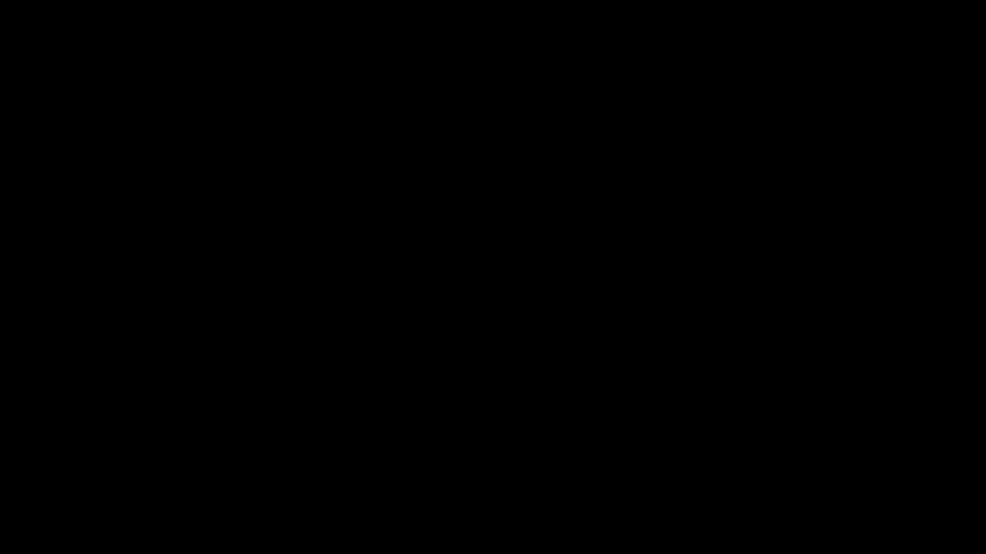
pyautogui.click(504, 361)
pyautogui.click(574, 314)
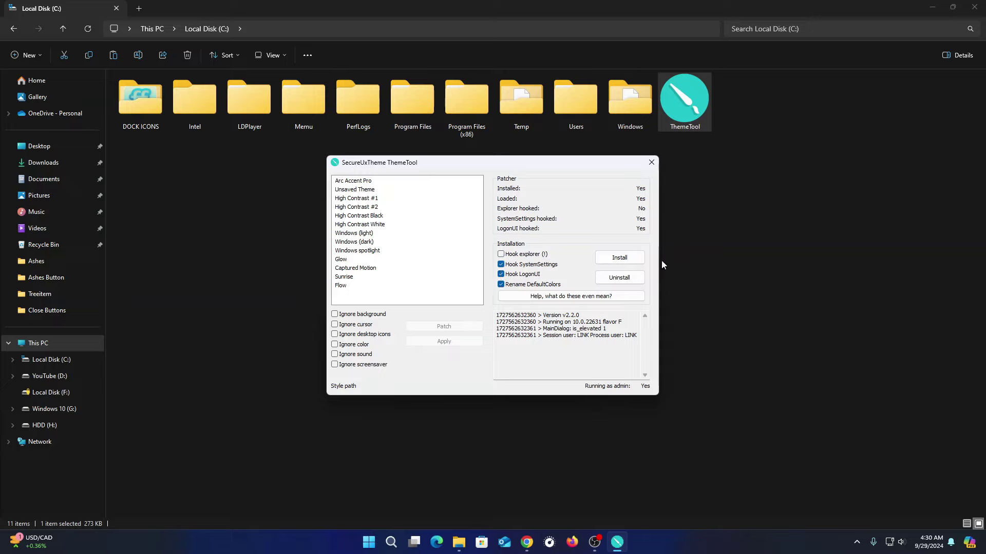
# Install the SecureUxTheme patcher with Hook SystemSettings, Hook LogonUI and Rename DefaultColors enabled, decline the reboot, and close ThemeTool.
pyautogui.click(613, 259)
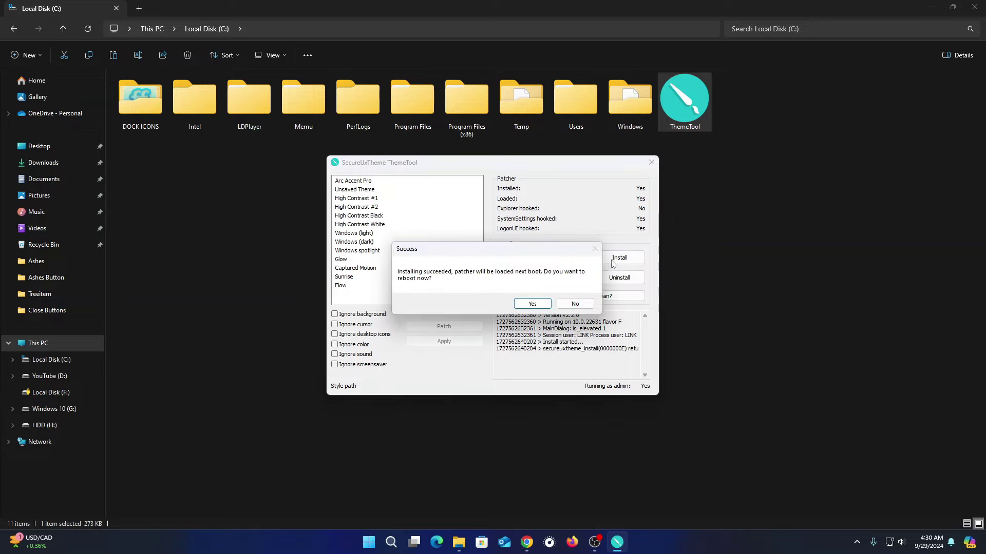
pyautogui.click(532, 305)
pyautogui.click(577, 306)
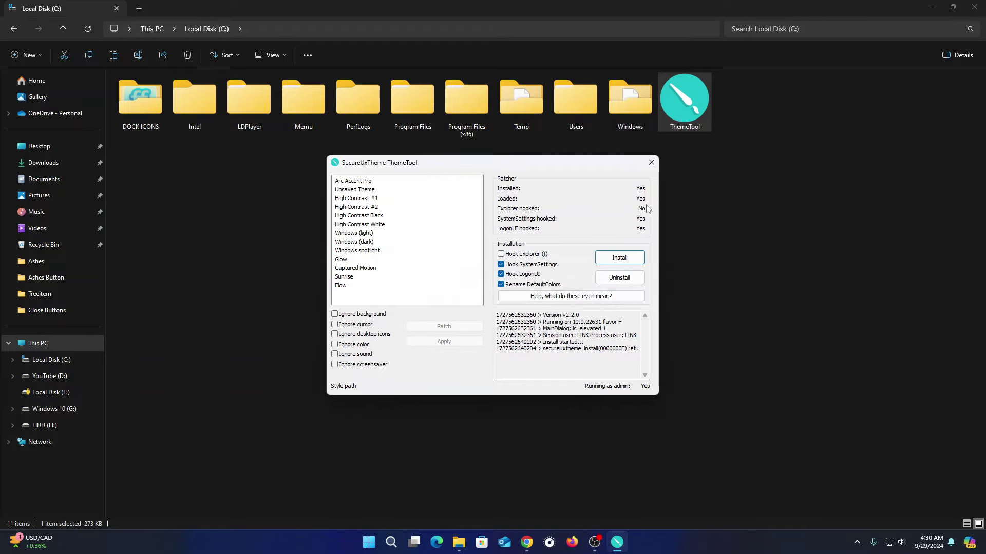
pyautogui.click(650, 163)
# Refresh the desktop, then extract the Ashes Theme archive in the Theme Files folder to its default Ashes Theme destination with WinRAR.
pyautogui.rightClick(622, 104)
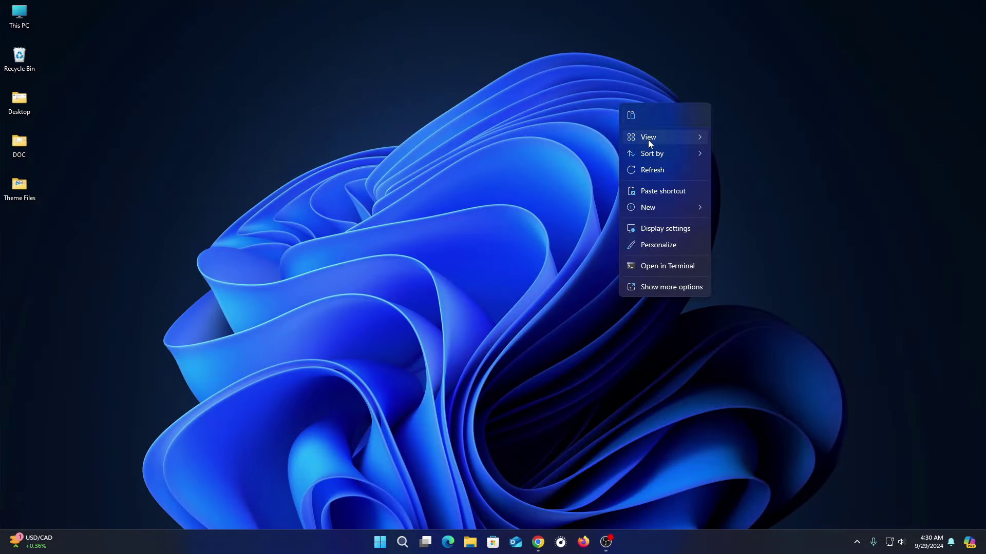
pyautogui.click(640, 171)
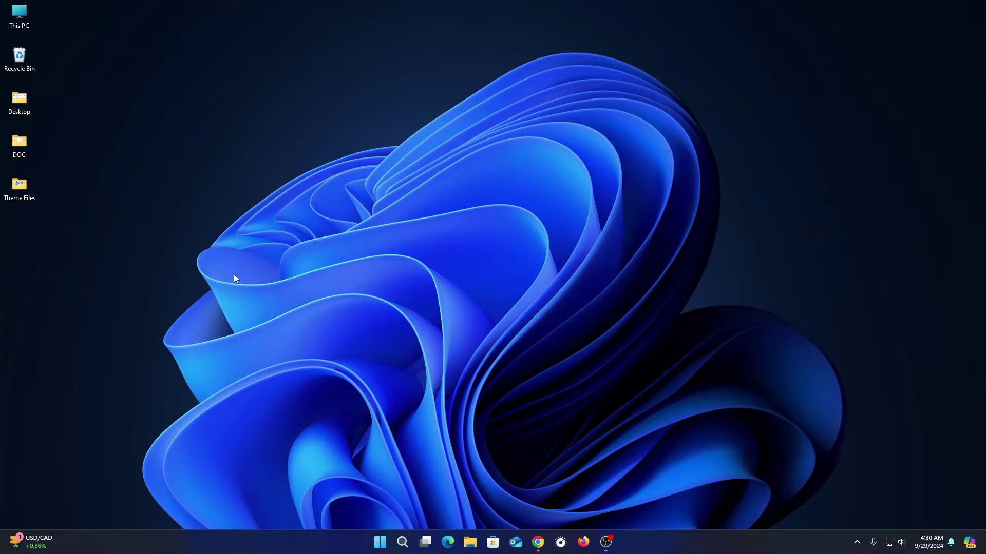
pyautogui.doubleClick(32, 189)
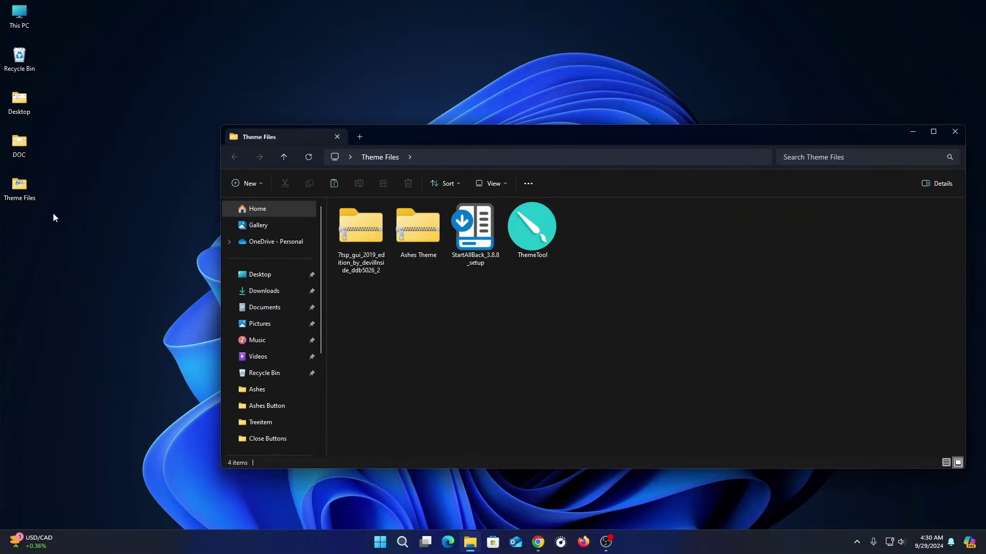
pyautogui.doubleClick(500, 139)
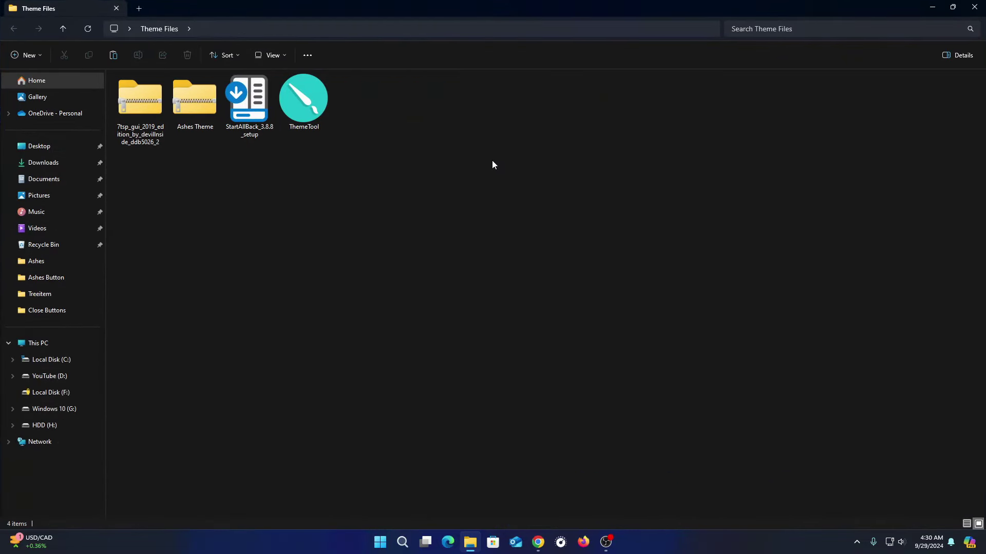
pyautogui.rightClick(195, 103)
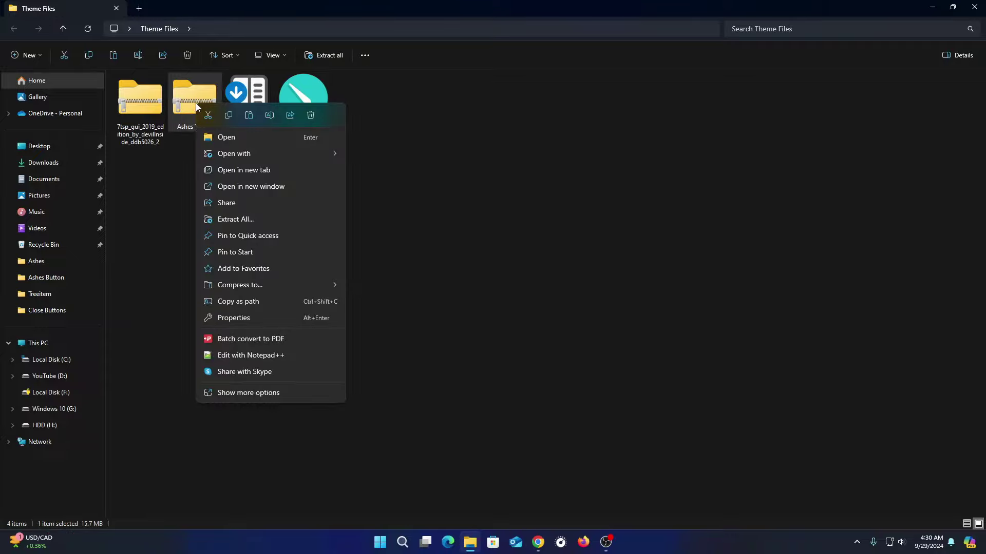
pyautogui.click(245, 392)
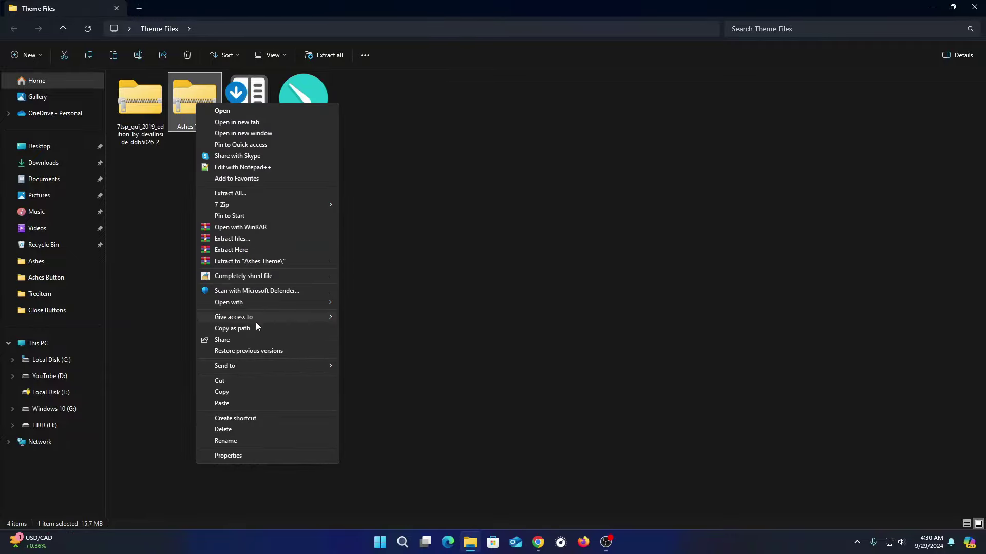
pyautogui.click(239, 238)
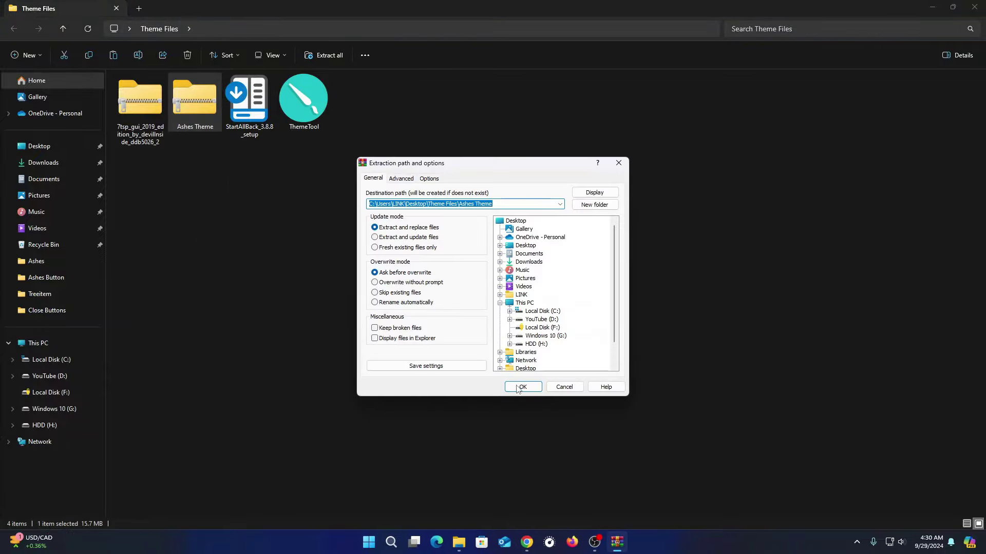
pyautogui.click(514, 386)
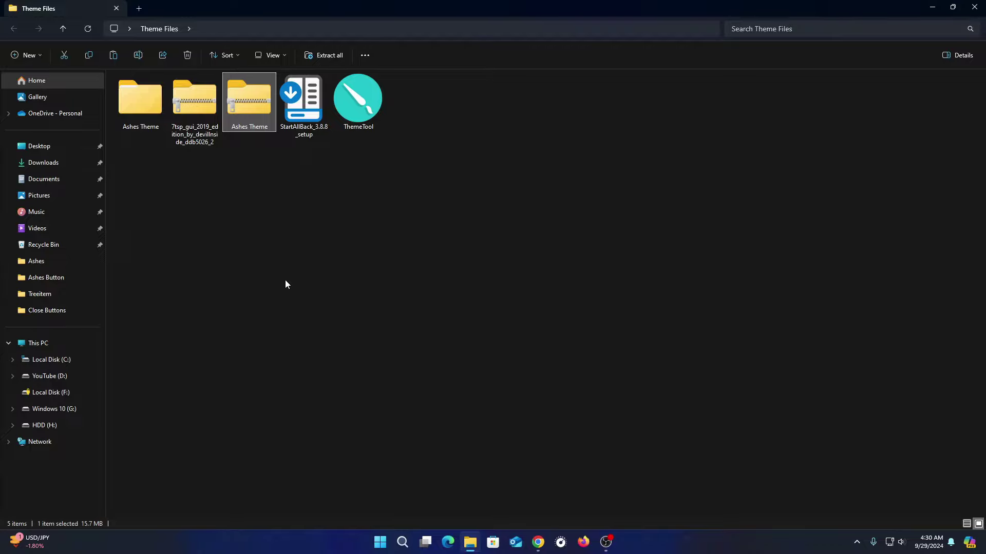
# Copy the Ashes folder and the Ashes Dark and Ashes Night theme files from the extracted Windows 11 Theme folder.
pyautogui.doubleClick(148, 121)
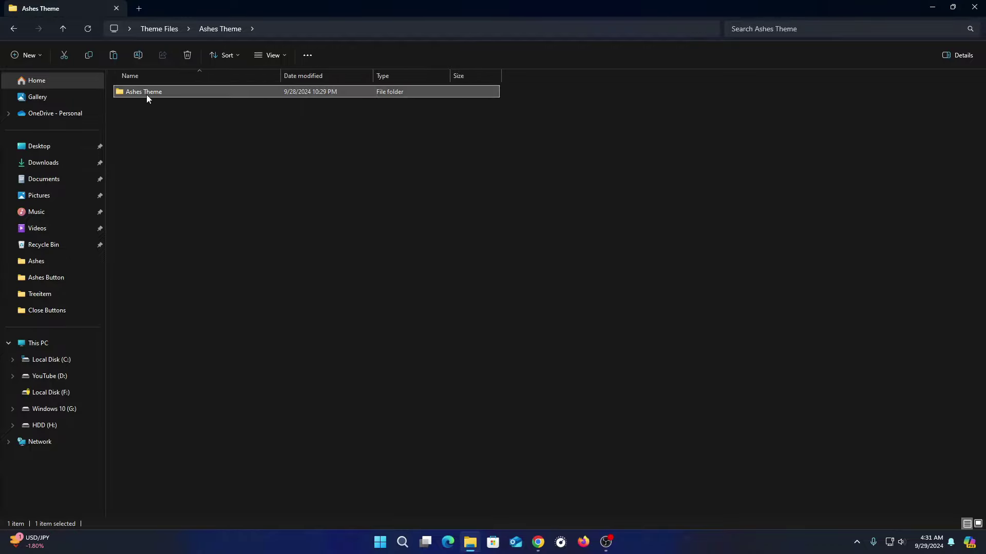
pyautogui.doubleClick(146, 95)
pyautogui.click(162, 124)
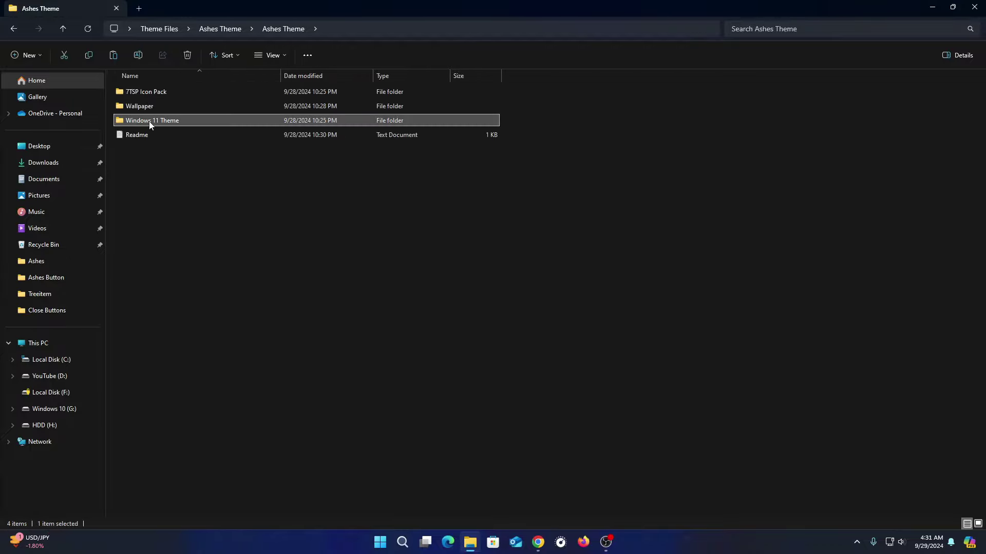
pyautogui.doubleClick(150, 124)
pyautogui.moveTo(149, 140); pyautogui.dragTo(223, 91)
pyautogui.rightClick(141, 91)
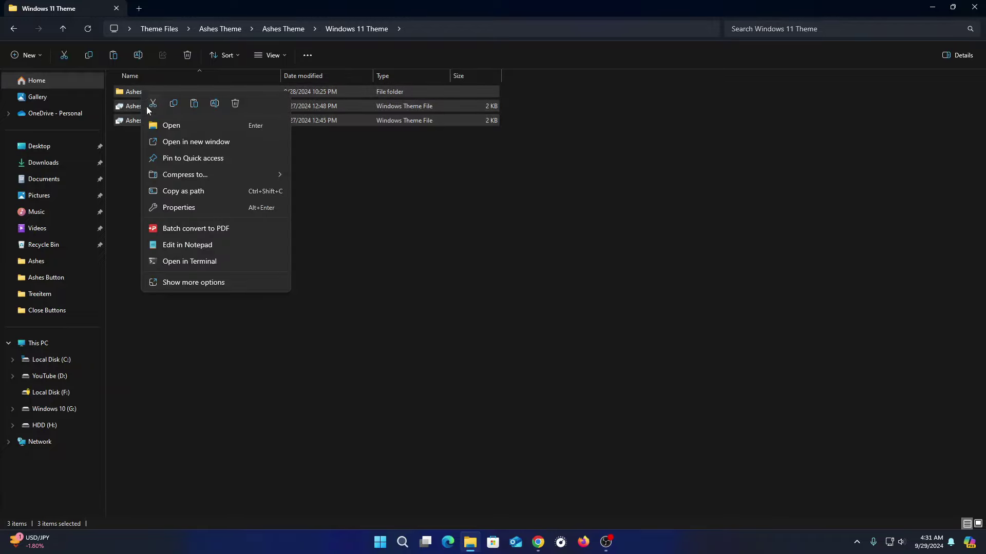
pyautogui.click(179, 104)
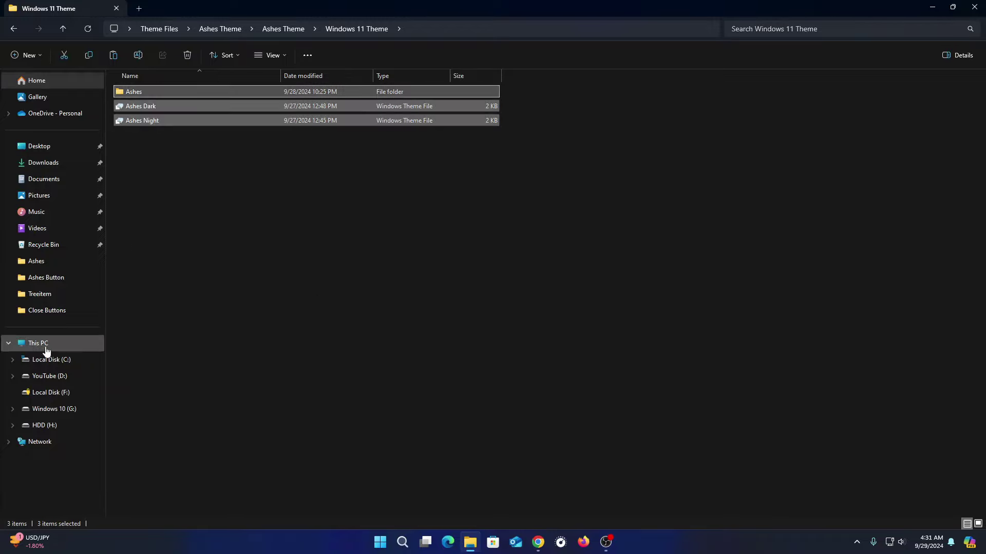
# Paste the copied Ashes theme items into the Windows\Resources\Themes folder on Local Disk (C:), granting administrator permission.
pyautogui.click(38, 343)
pyautogui.doubleClick(191, 107)
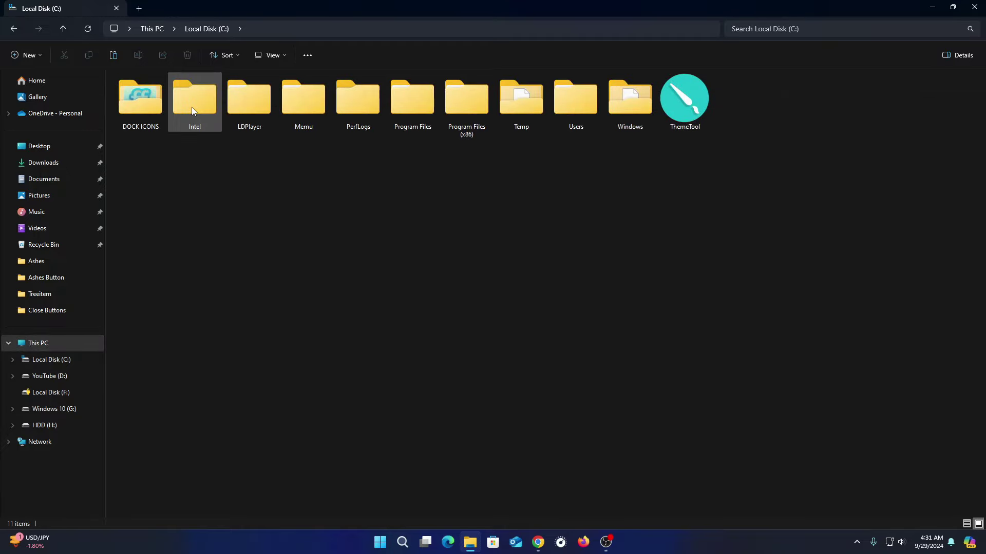
pyautogui.doubleClick(630, 121)
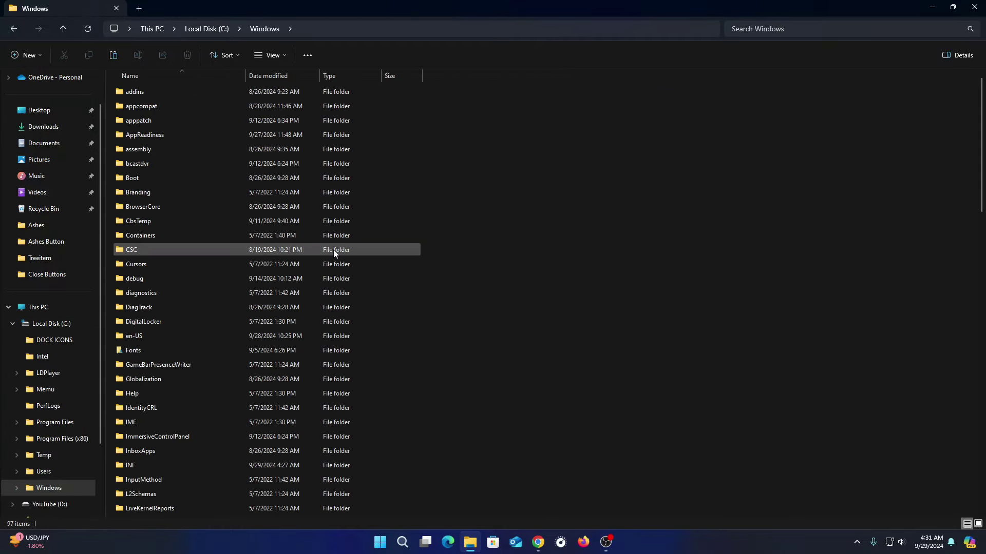
pyautogui.click(302, 269)
pyautogui.scroll(-15, 303, 272)
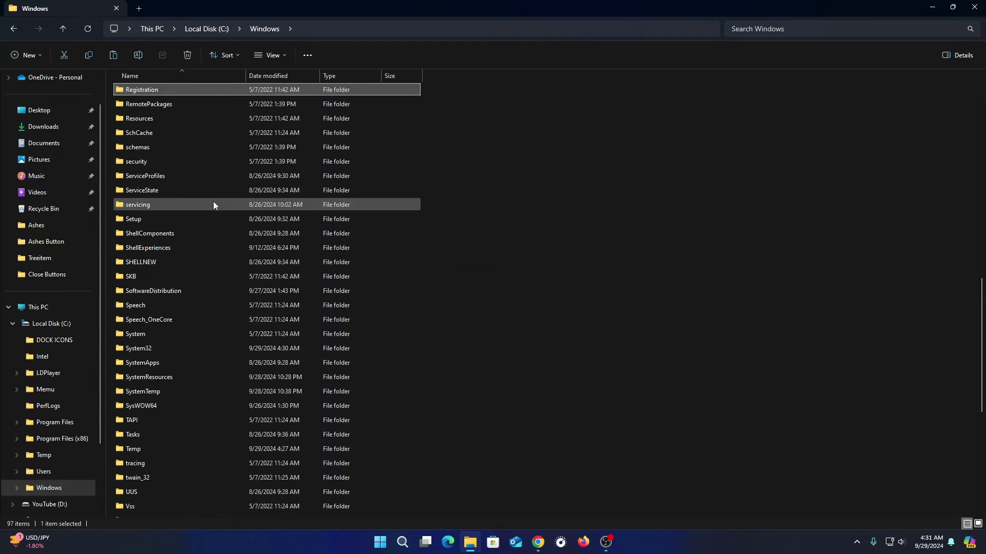
pyautogui.click(146, 119)
pyautogui.doubleClick(146, 119)
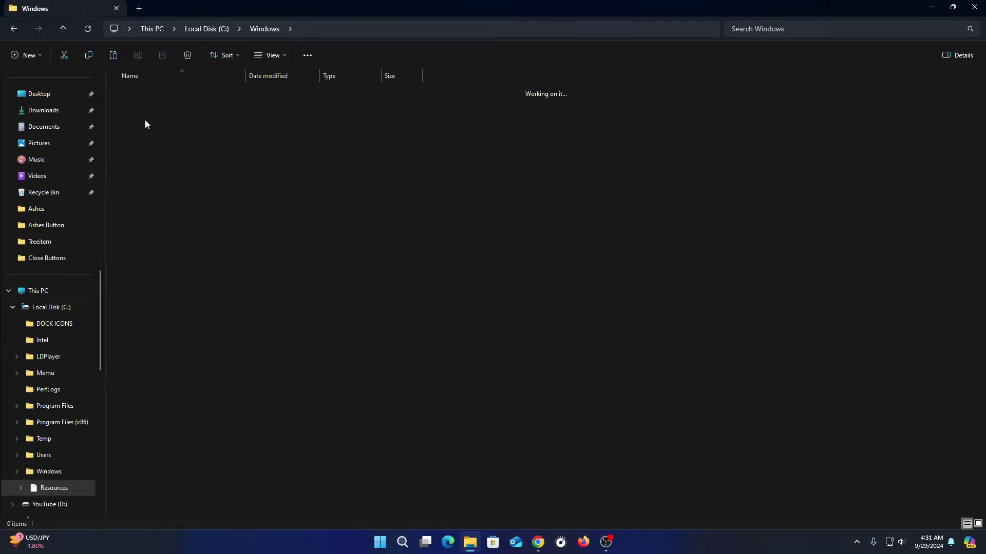
pyautogui.click(149, 106)
pyautogui.doubleClick(157, 107)
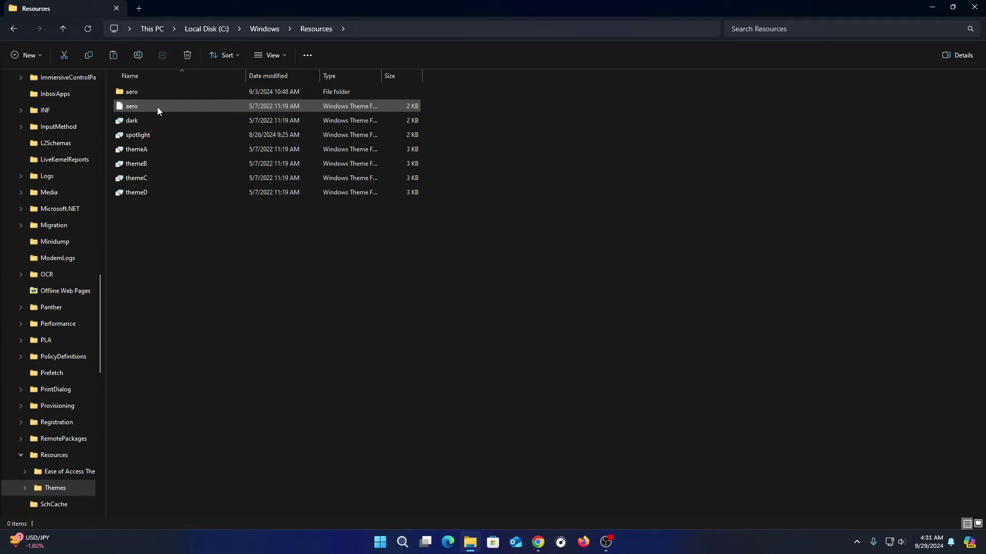
pyautogui.rightClick(343, 246)
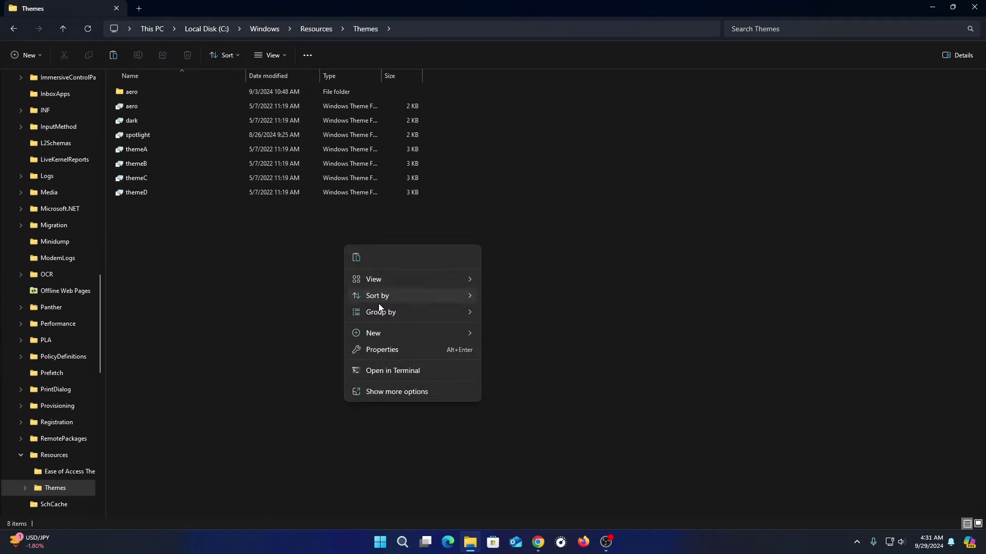
pyautogui.click(357, 259)
pyautogui.click(459, 220)
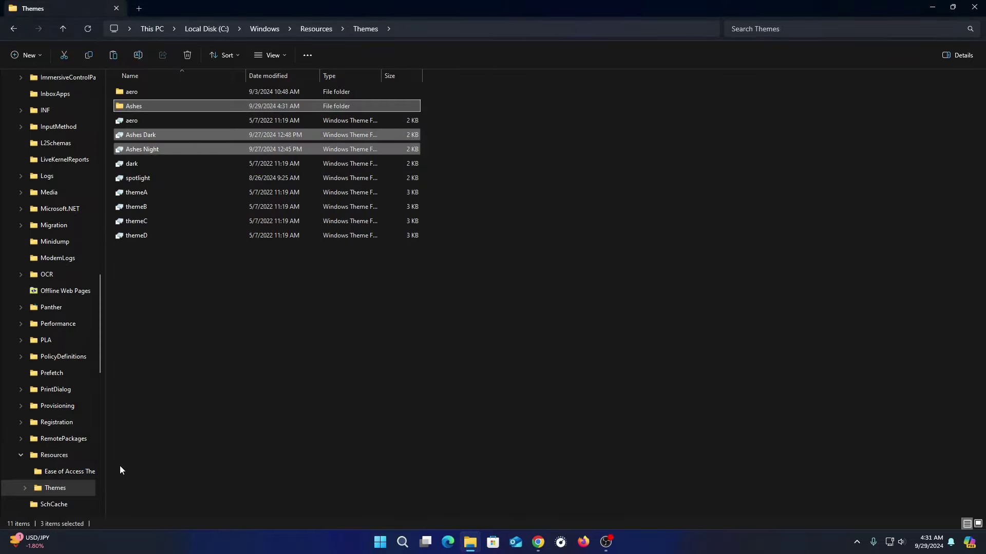
# Return to the root of Local Disk (C:), run ThemeTool as administrator again and accept the warranty disclaimer.
pyautogui.scroll(15, 24, 380)
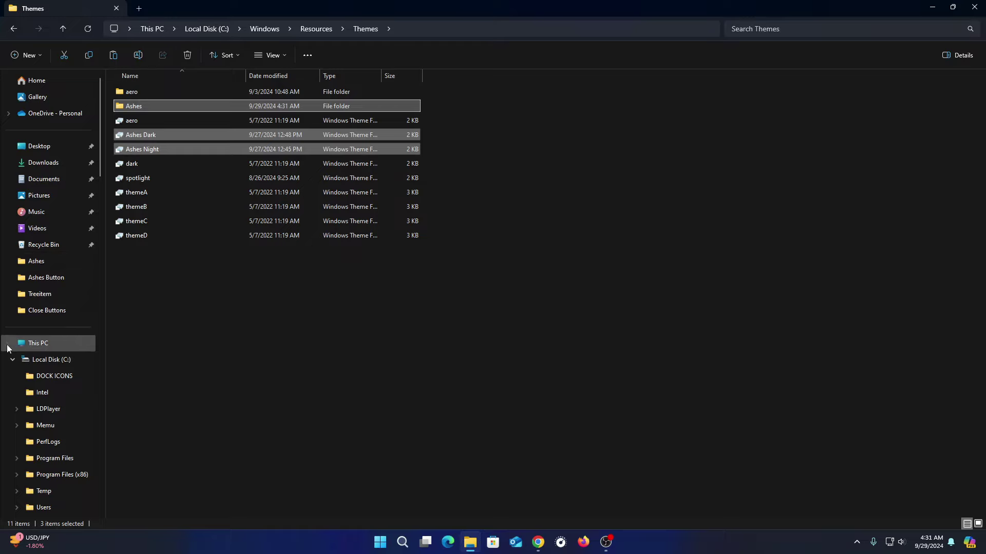
pyautogui.click(12, 360)
pyautogui.click(26, 346)
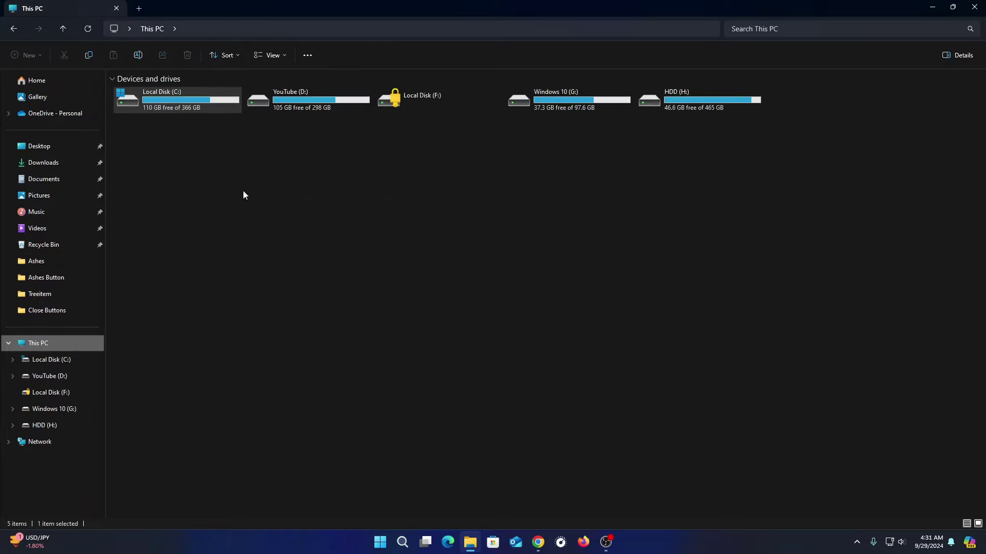
pyautogui.doubleClick(175, 105)
pyautogui.click(682, 100)
pyautogui.rightClick(682, 100)
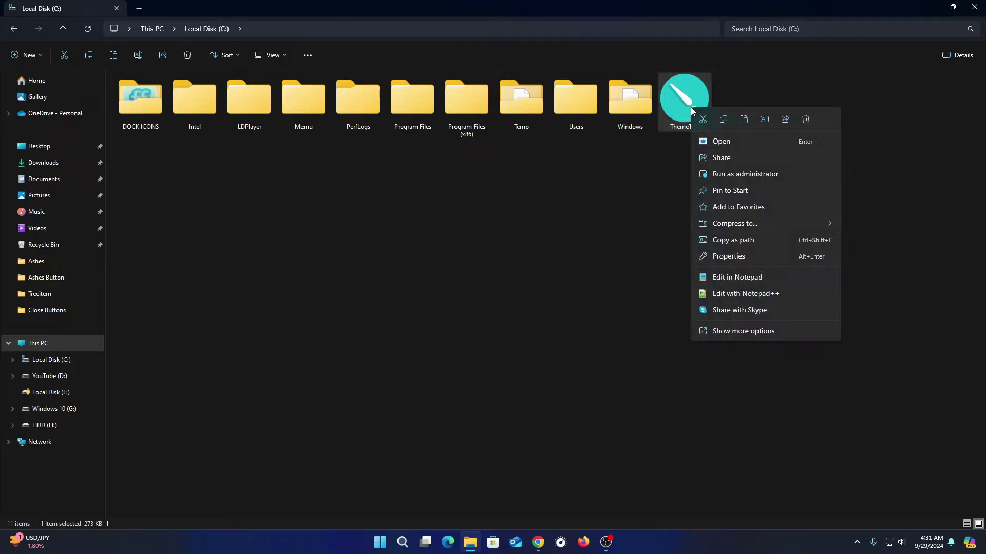
pyautogui.click(718, 174)
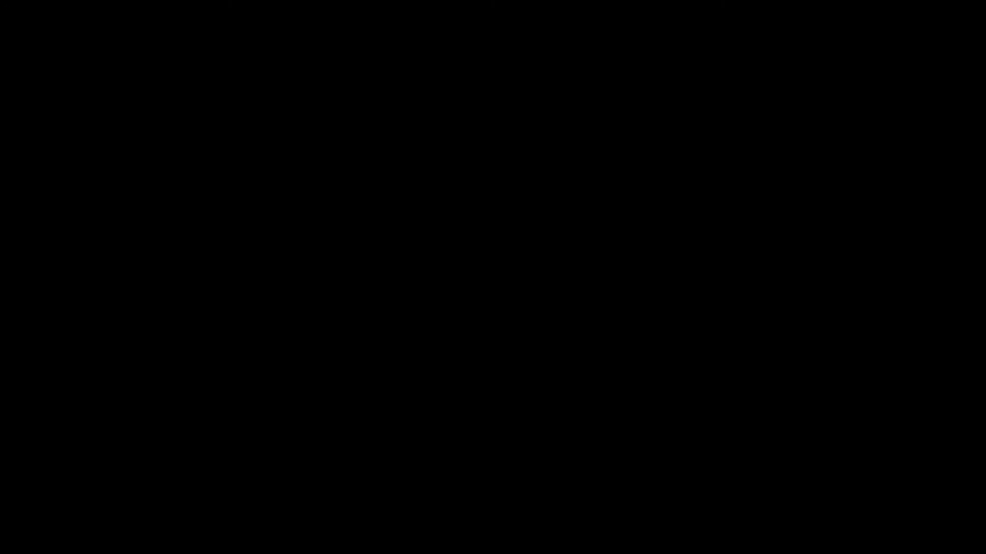
pyautogui.click(442, 365)
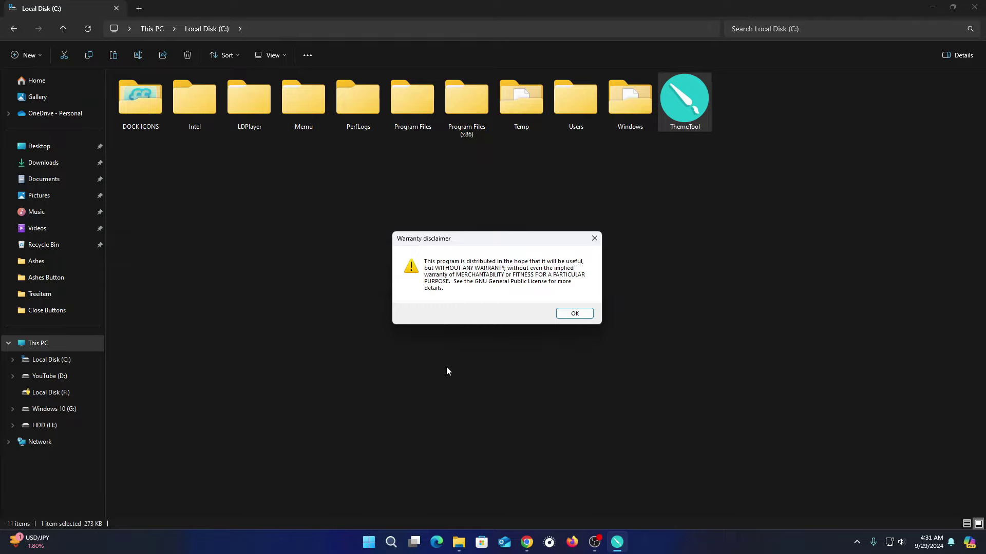
pyautogui.click(584, 314)
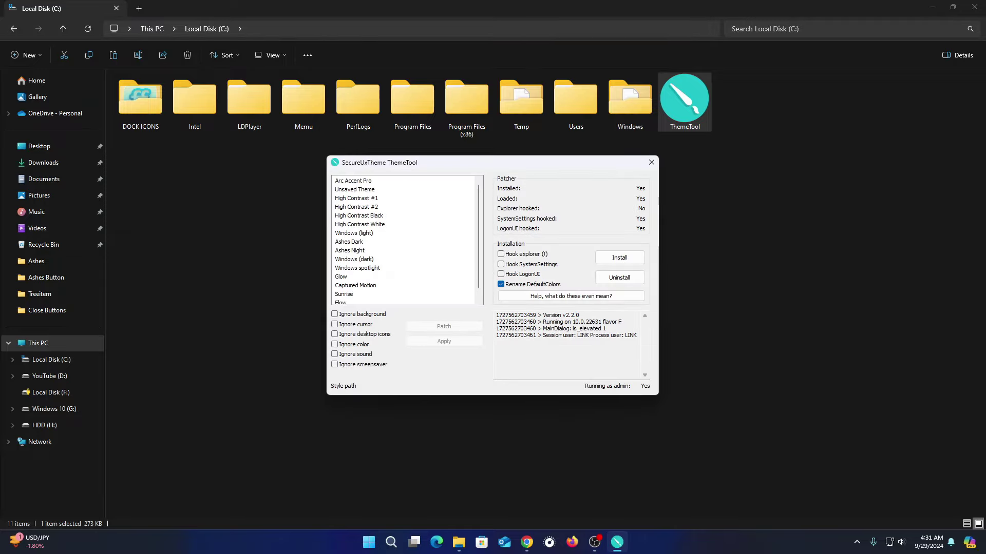
# Patch and apply the Ashes Dark theme in ThemeTool, and close the Local Disk (C:) folder window.
pyautogui.click(346, 242)
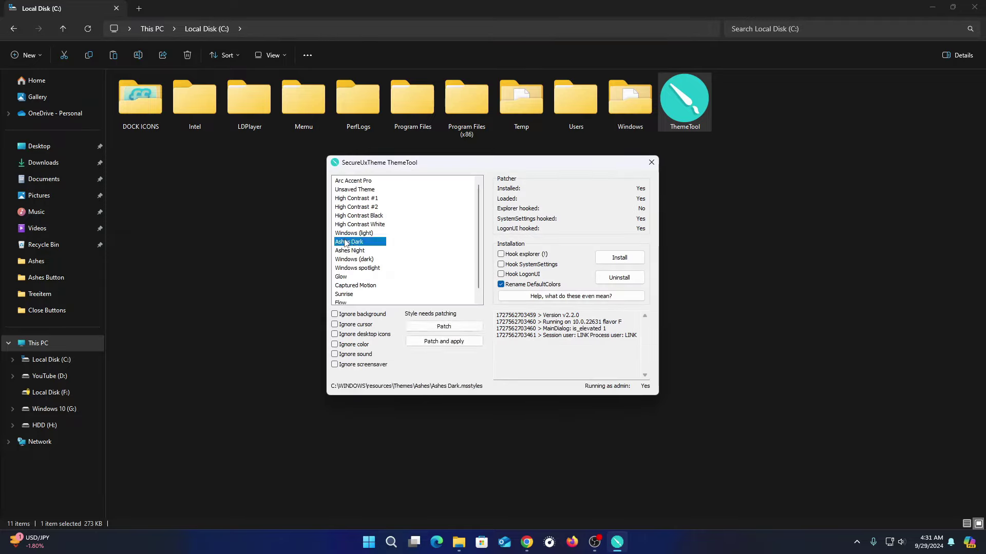
pyautogui.click(439, 343)
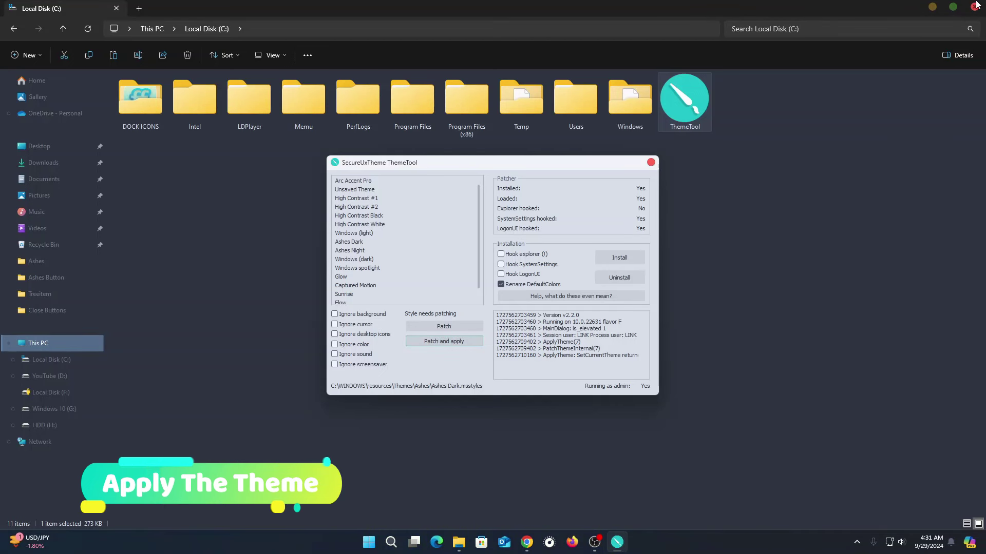
pyautogui.click(975, 6)
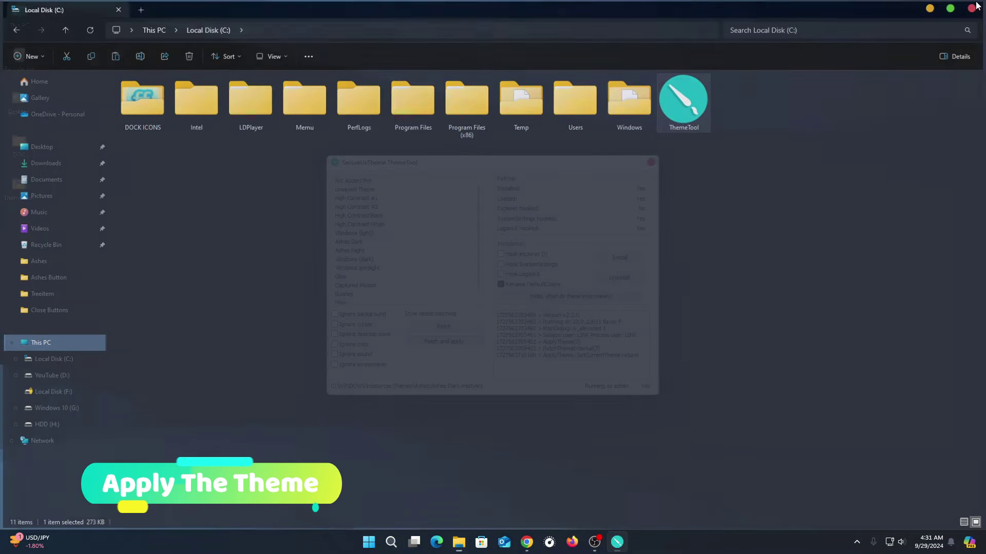
# Open This PC from the desktop and move its window toward the middle of the screen to inspect the applied theme.
pyautogui.doubleClick(20, 19)
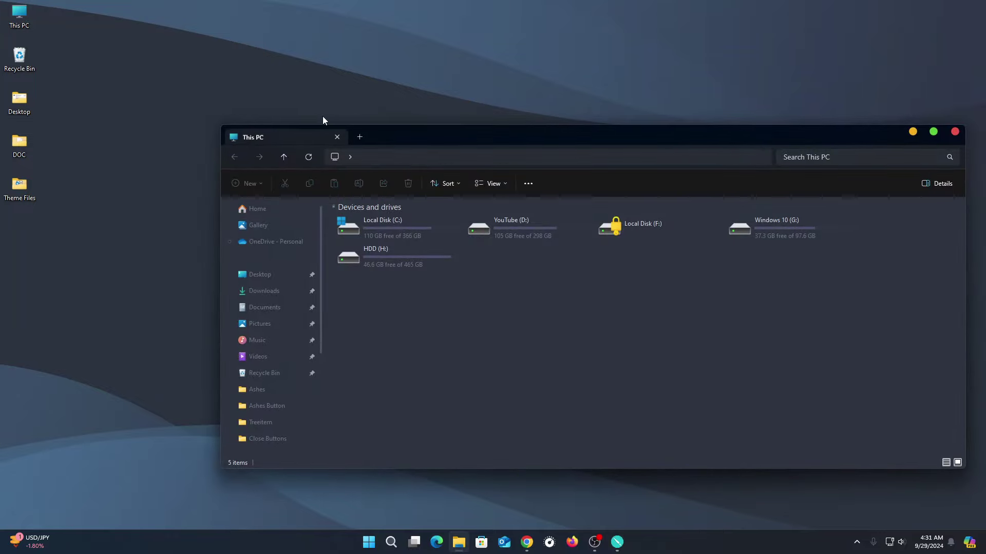
pyautogui.moveTo(433, 140); pyautogui.dragTo(368, 91)
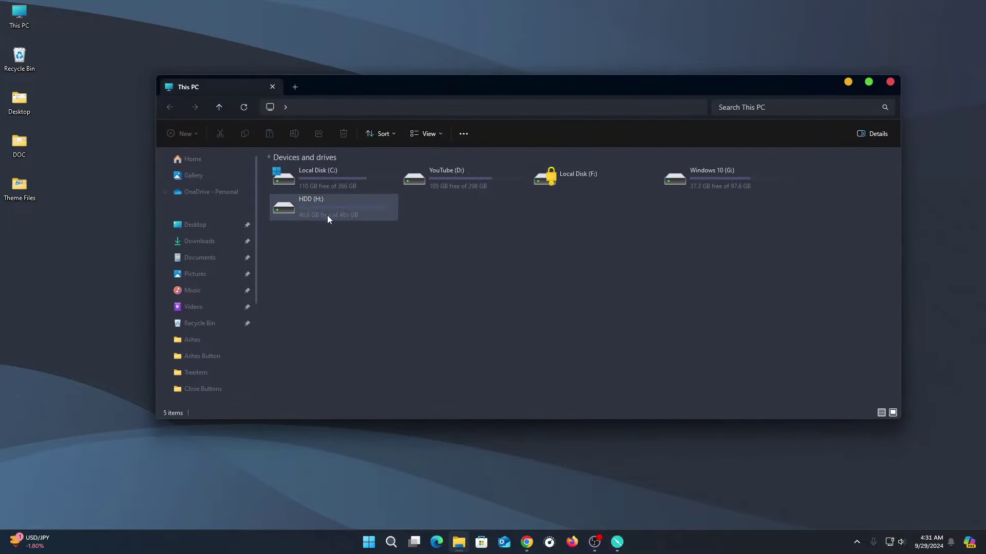
# Inspect the drives shown in This PC under the applied theme and close the window.
pyautogui.click(326, 178)
pyautogui.click(453, 281)
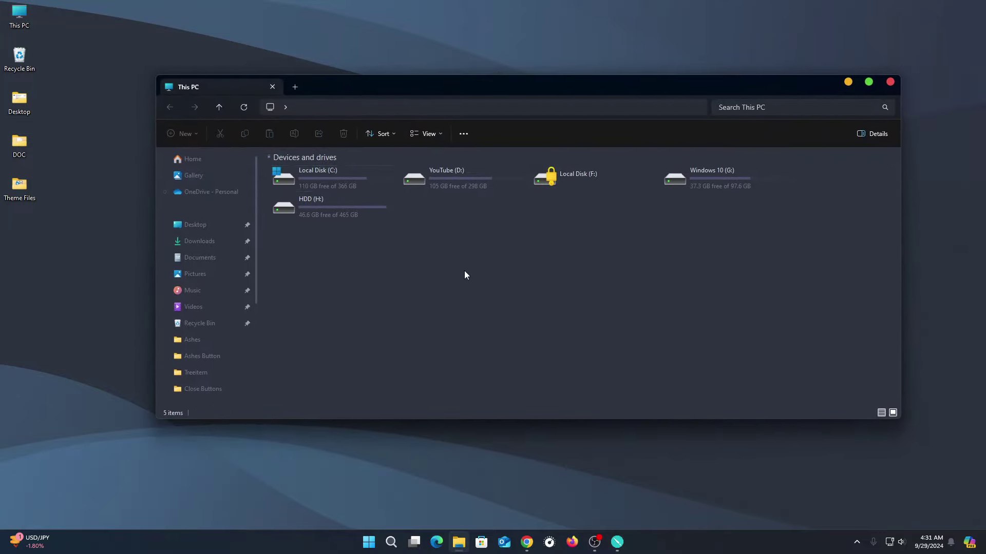
pyautogui.click(890, 82)
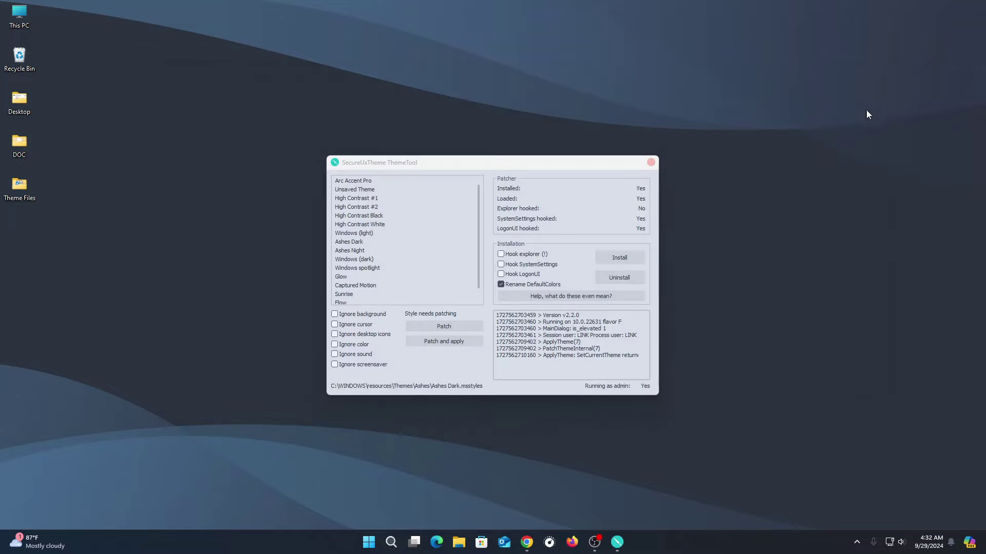
# Patch and apply the Ashes Night theme in ThemeTool, and inspect it in a This PC window before closing that window.
pyautogui.click(357, 252)
pyautogui.click(465, 342)
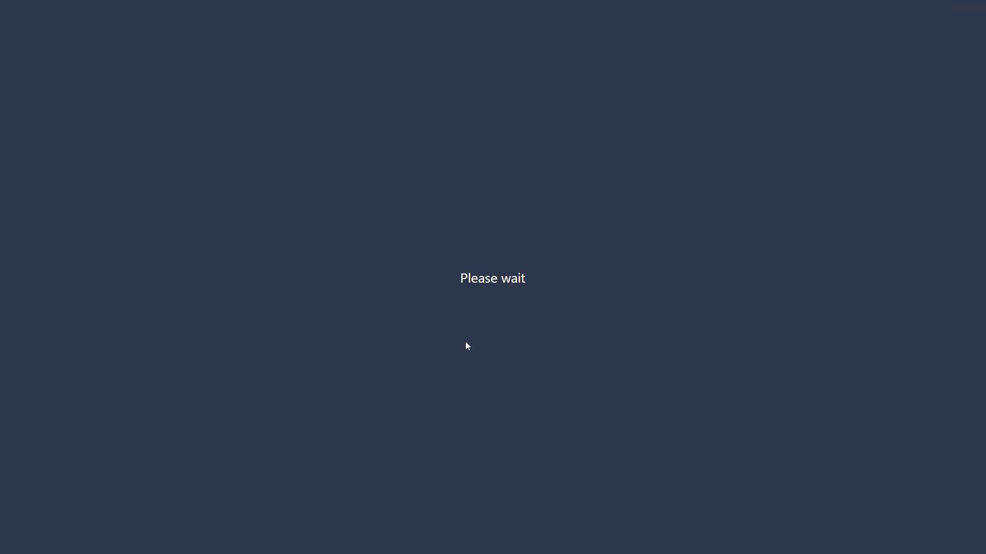
pyautogui.doubleClick(23, 18)
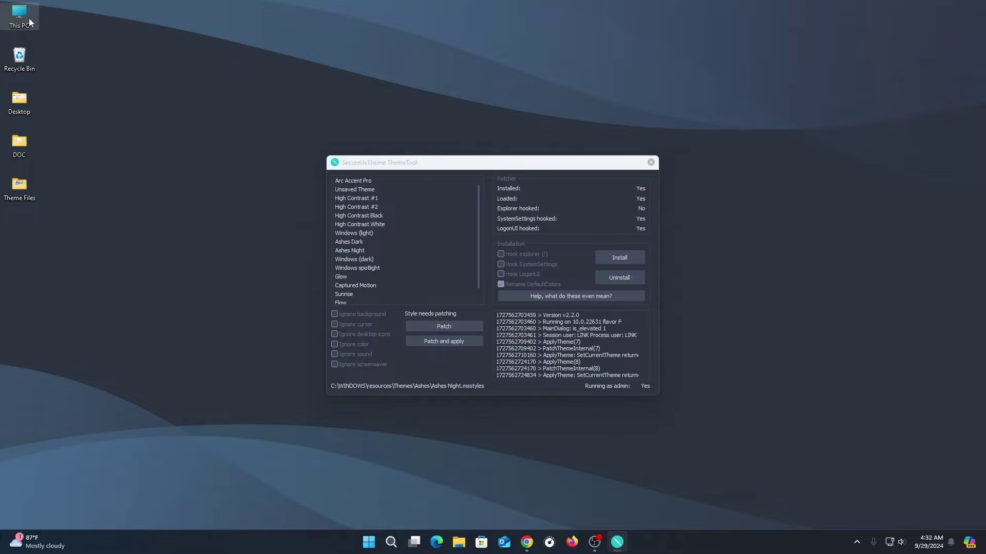
pyautogui.moveTo(725, 149); pyautogui.dragTo(658, 132)
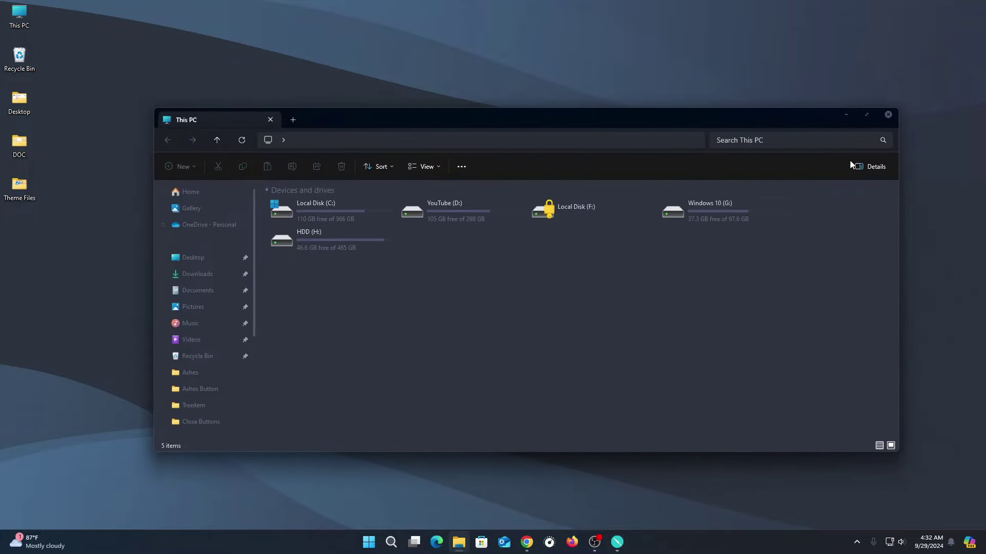
pyautogui.click(888, 114)
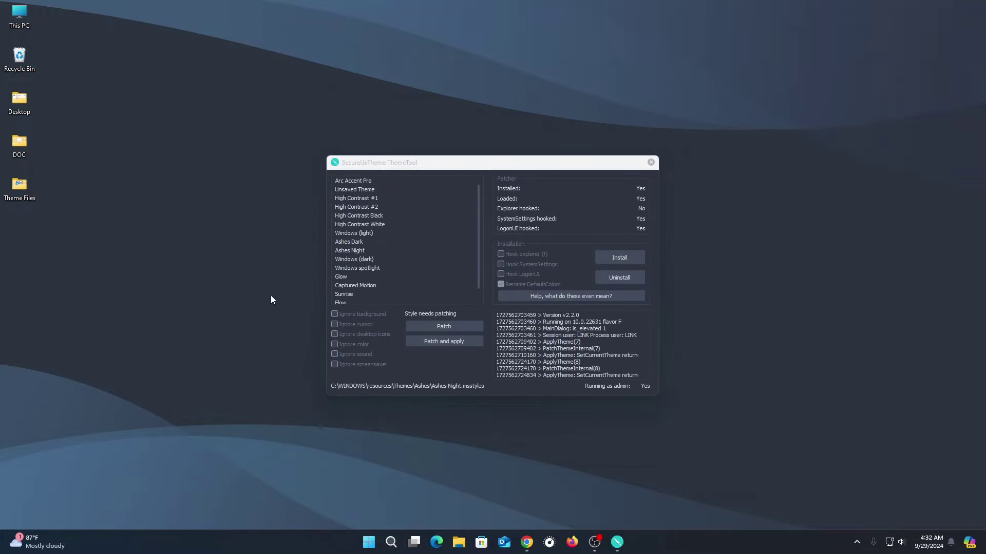
# Apply the Ashes Dark theme again in ThemeTool and close the tool.
pyautogui.click(354, 250)
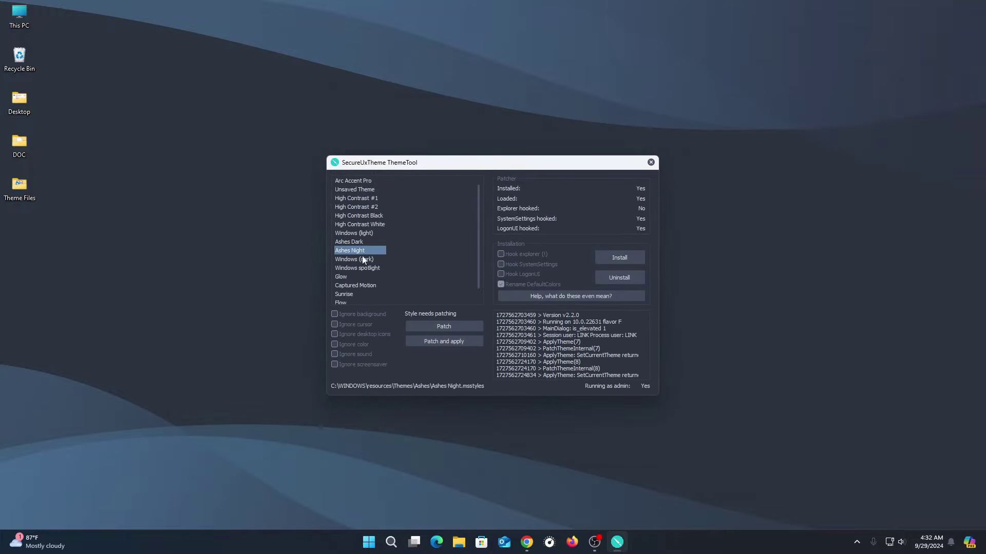
pyautogui.click(457, 342)
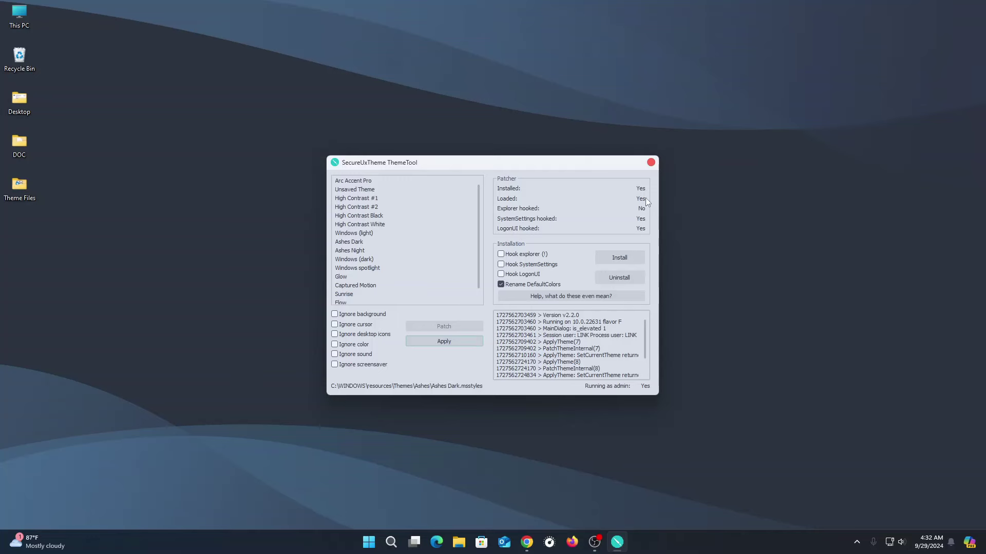
pyautogui.click(651, 163)
# Open This PC from the desktop to check the Ashes Dark window styling, and close it again.
pyautogui.doubleClick(19, 15)
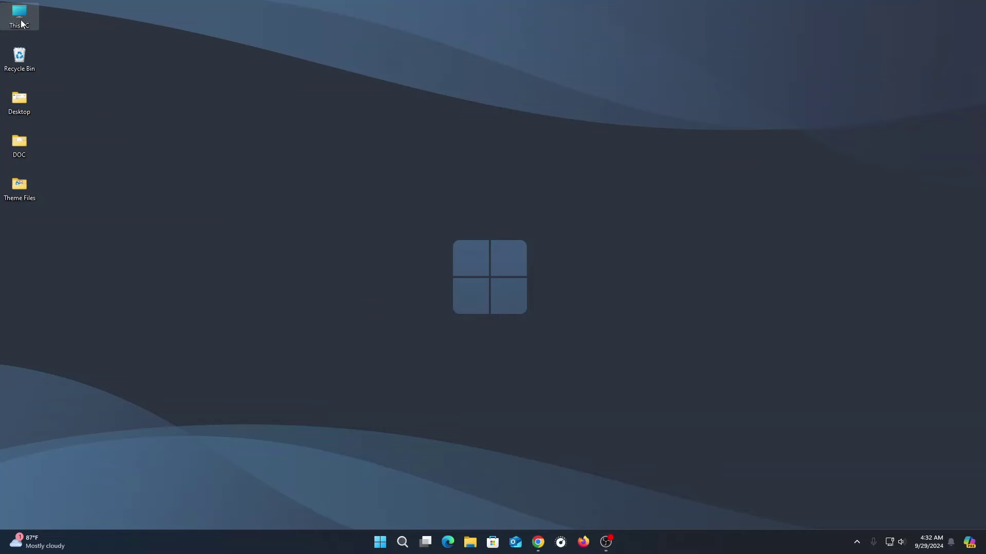
pyautogui.moveTo(460, 139); pyautogui.dragTo(433, 72)
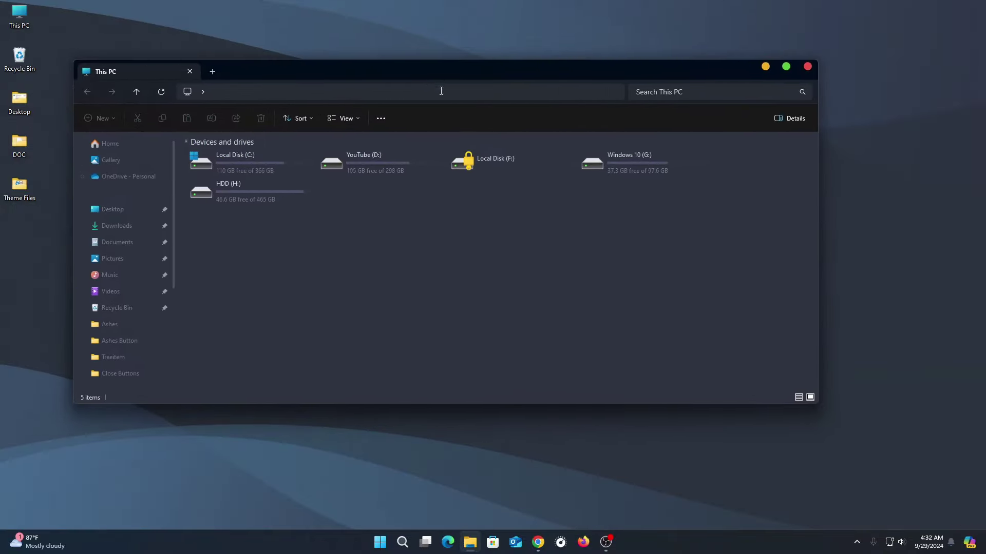
pyautogui.click(807, 67)
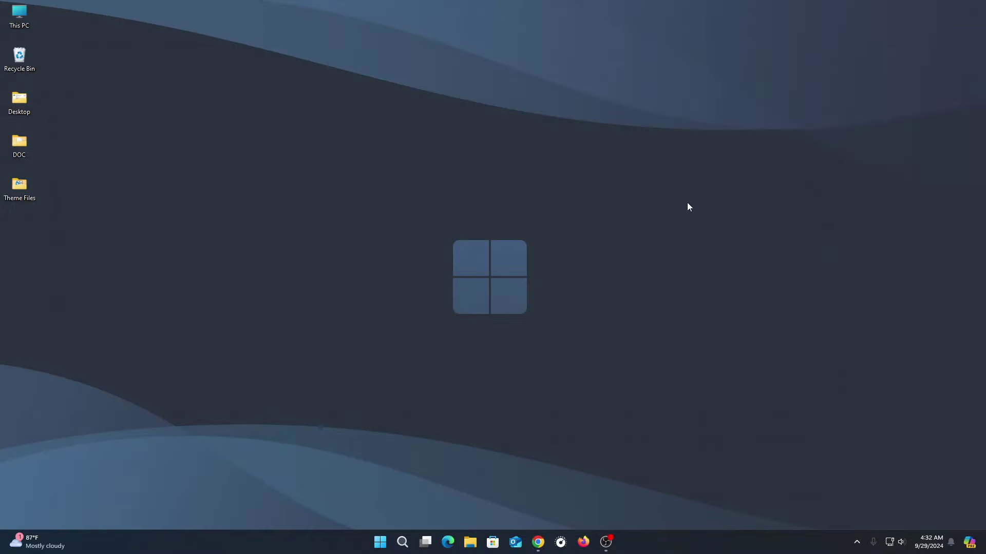
# Open Theme Files from the desktop in a maximized window and go through both nested Ashes Theme folders to 7TSP Icon Pack.
pyautogui.doubleClick(34, 187)
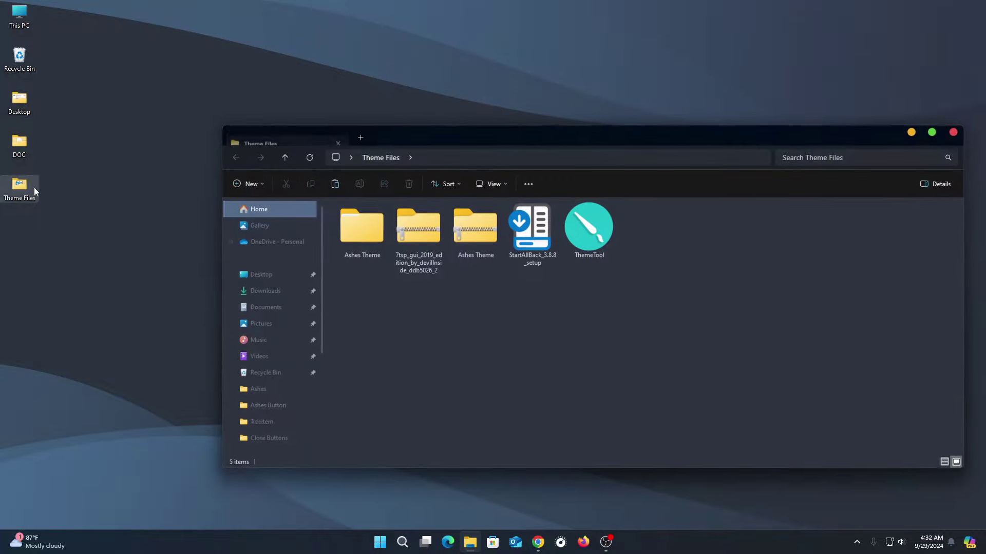
pyautogui.doubleClick(485, 137)
pyautogui.doubleClick(140, 100)
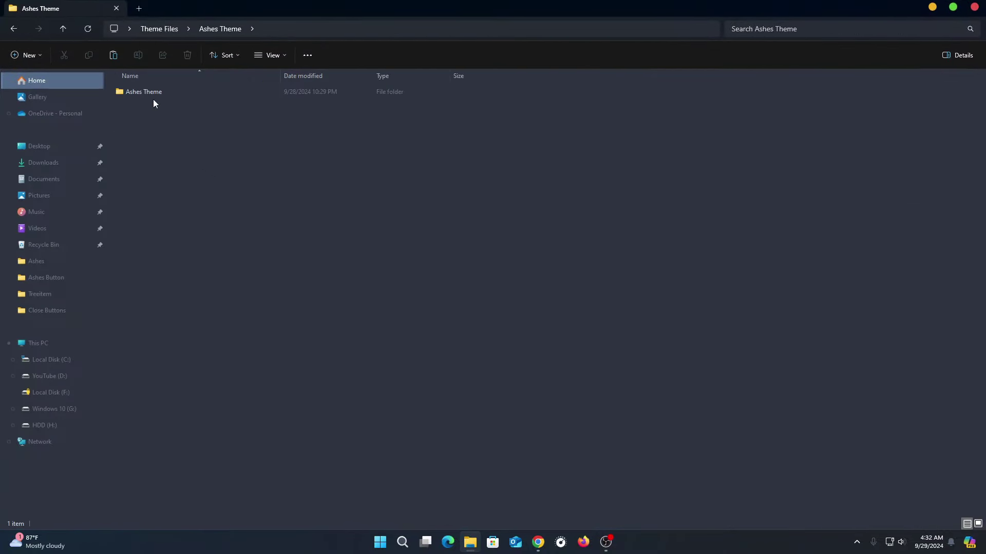
pyautogui.doubleClick(150, 95)
pyautogui.doubleClick(145, 93)
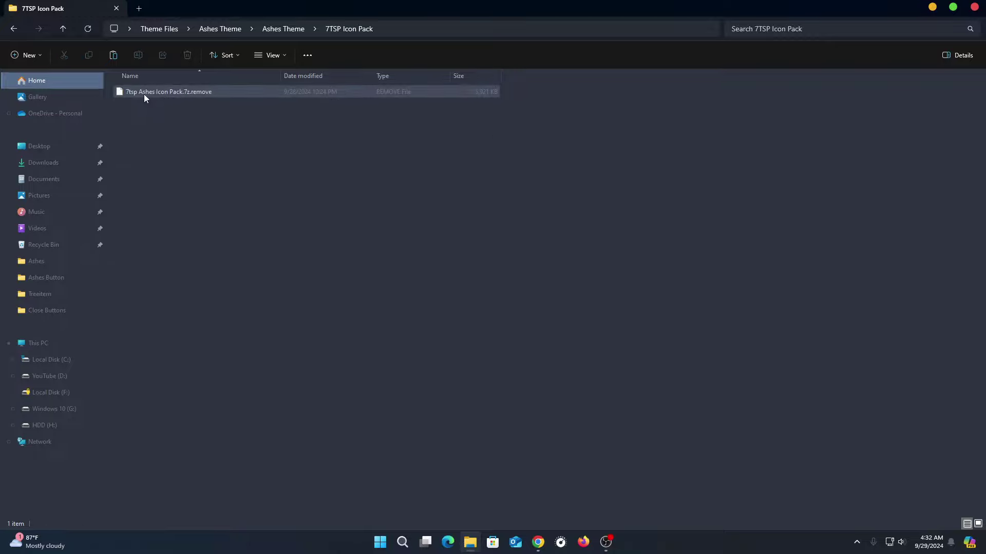
# Rename the icon pack file to 7tsp Ashes Icon Pack.7z by removing its .remove extension, and accept the extension change.
pyautogui.rightClick(139, 91)
pyautogui.click(193, 101)
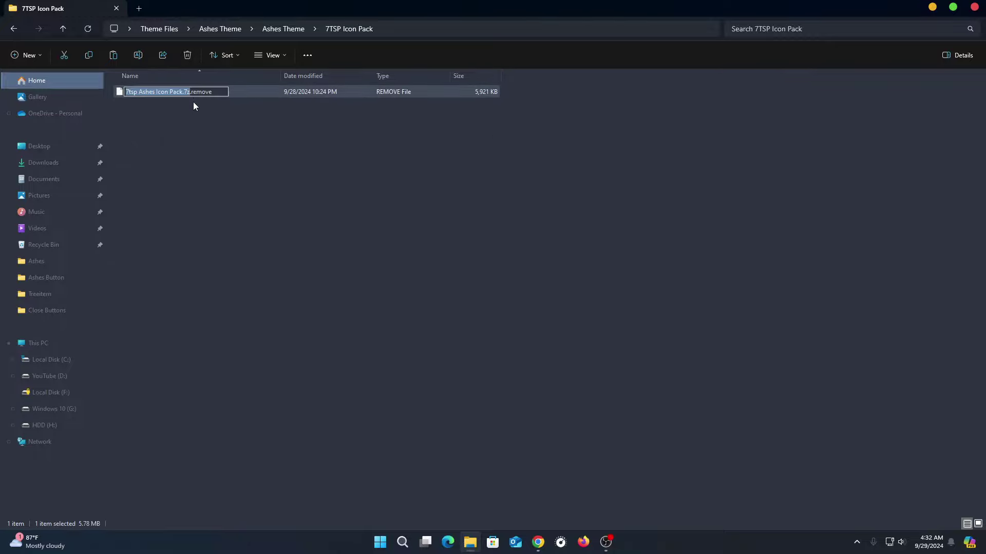
pyautogui.moveTo(190, 94); pyautogui.dragTo(224, 96)
pyautogui.press('BackSpace')
pyautogui.press('Return')
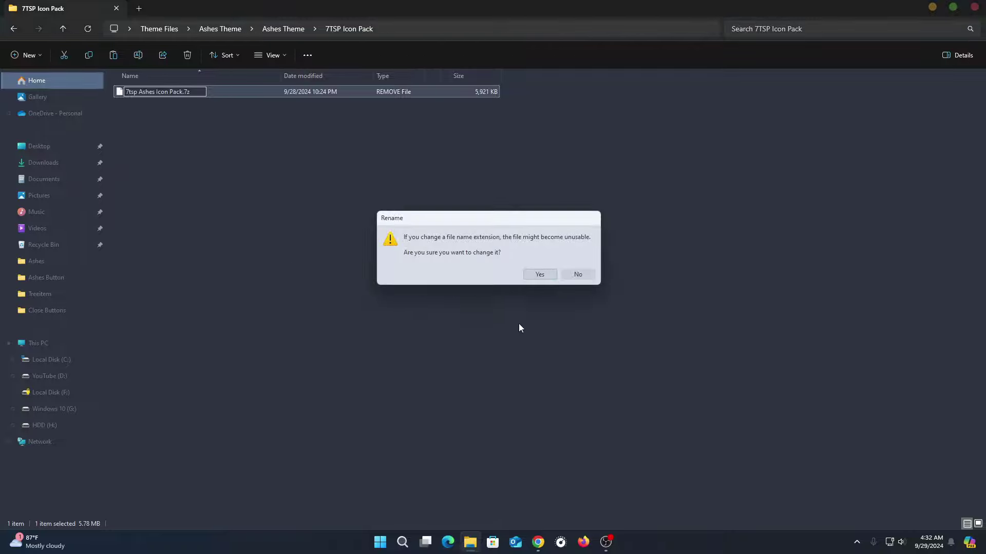
pyautogui.click(538, 275)
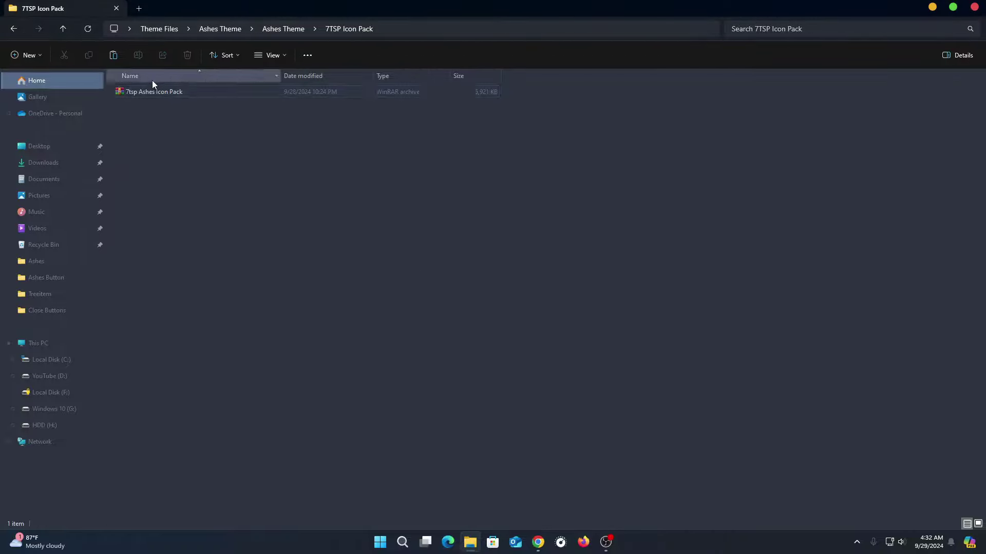
# Return to the Theme Files folder and extract the 7tsp_gui_2019 zip archive to its default destination.
pyautogui.click(15, 31)
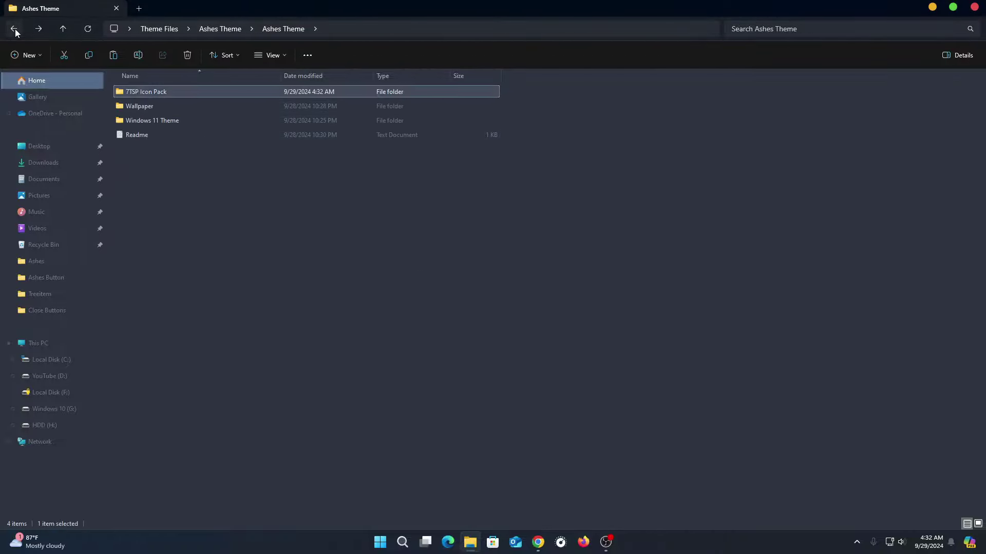
pyautogui.click(15, 30)
pyautogui.click(15, 31)
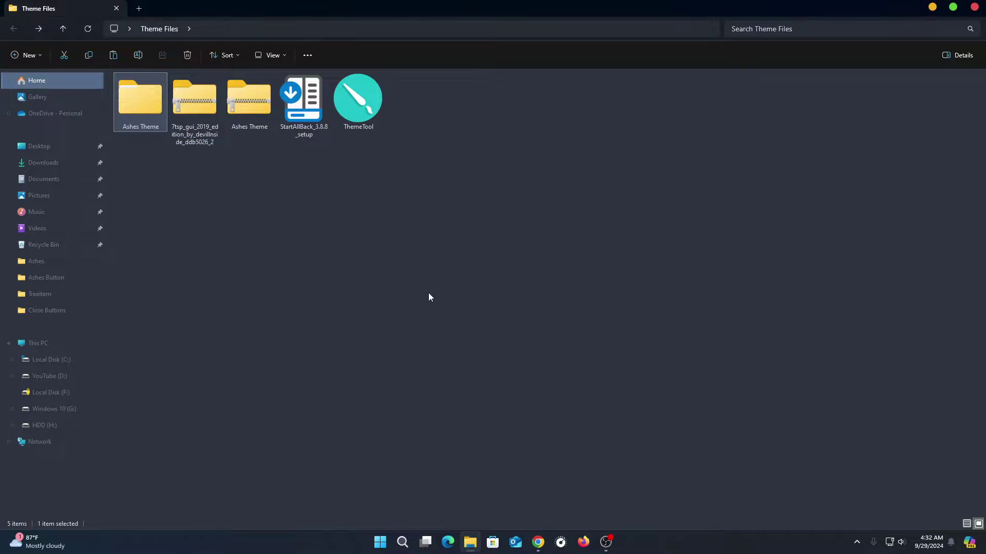
pyautogui.click(391, 271)
pyautogui.rightClick(198, 113)
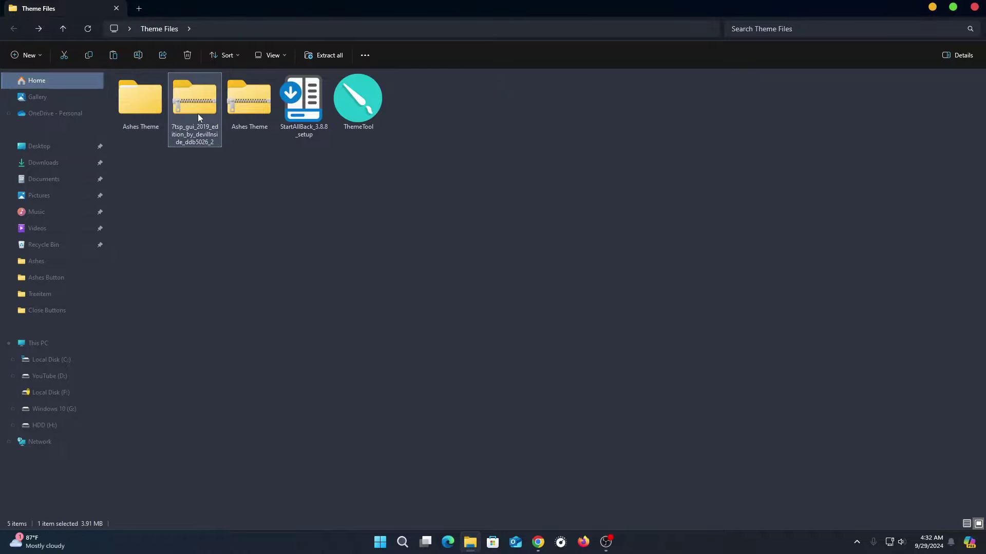
pyautogui.click(238, 230)
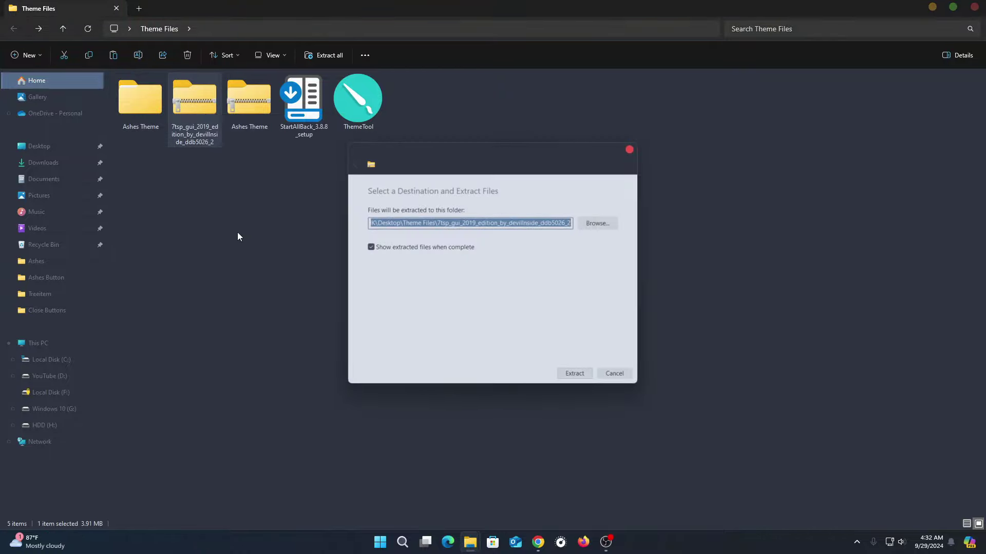
pyautogui.click(574, 377)
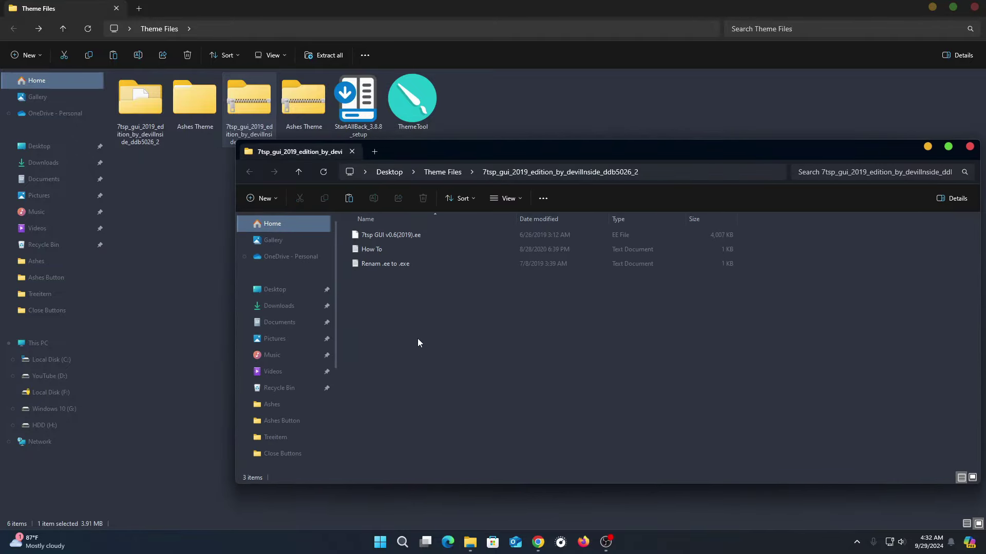
# Rename the extracted 7tsp GUI v0.6(2019).ee file to 7tsp GUI v0.6(2019).exe and accept the extension change.
pyautogui.click(386, 234)
pyautogui.rightClick(386, 235)
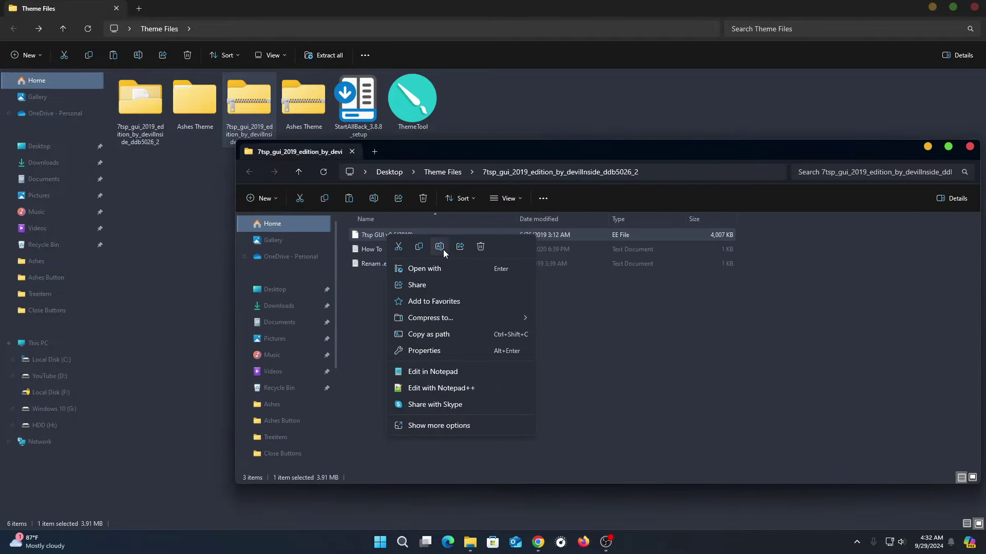
pyautogui.click(415, 242)
pyautogui.click(420, 235)
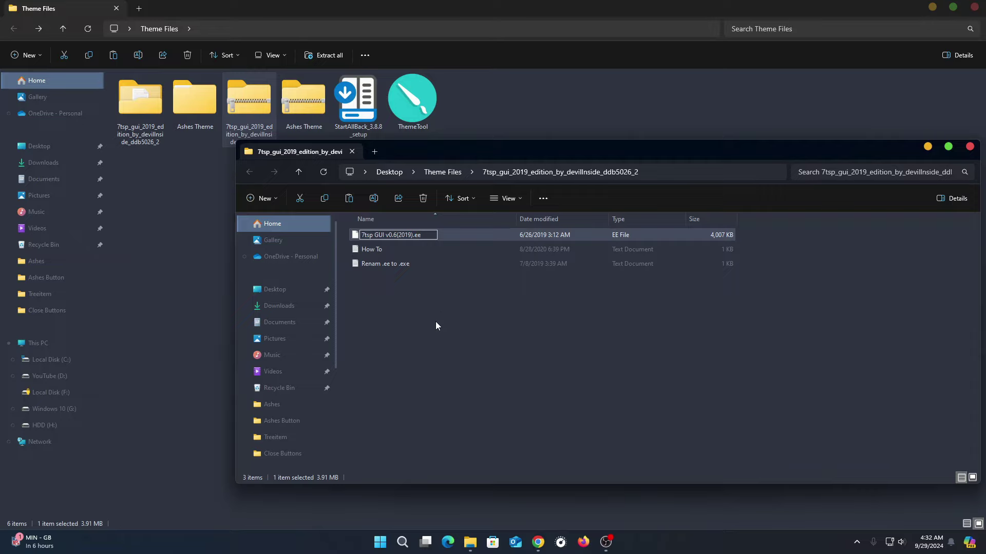
pyautogui.press('BackSpace')
pyautogui.write('xe')
pyautogui.press('Return')
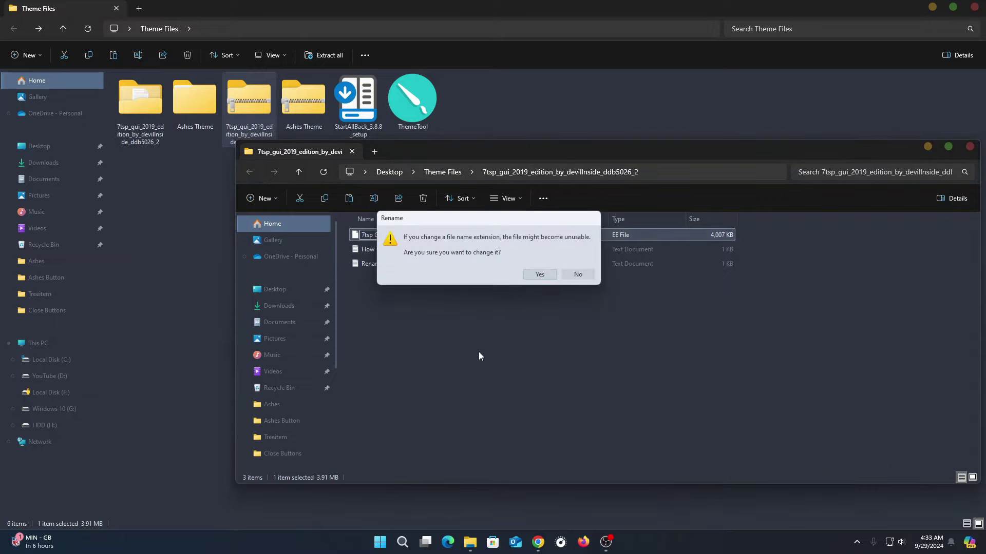
pyautogui.click(539, 275)
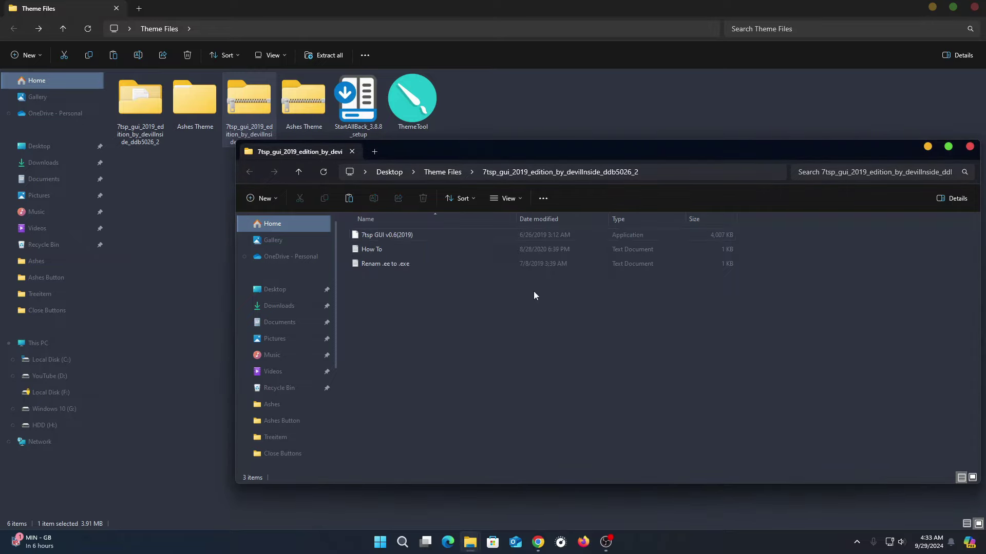
# Run 7tsp GUI v0.6(2019) as administrator and close both open folder windows.
pyautogui.rightClick(379, 235)
pyautogui.click(418, 300)
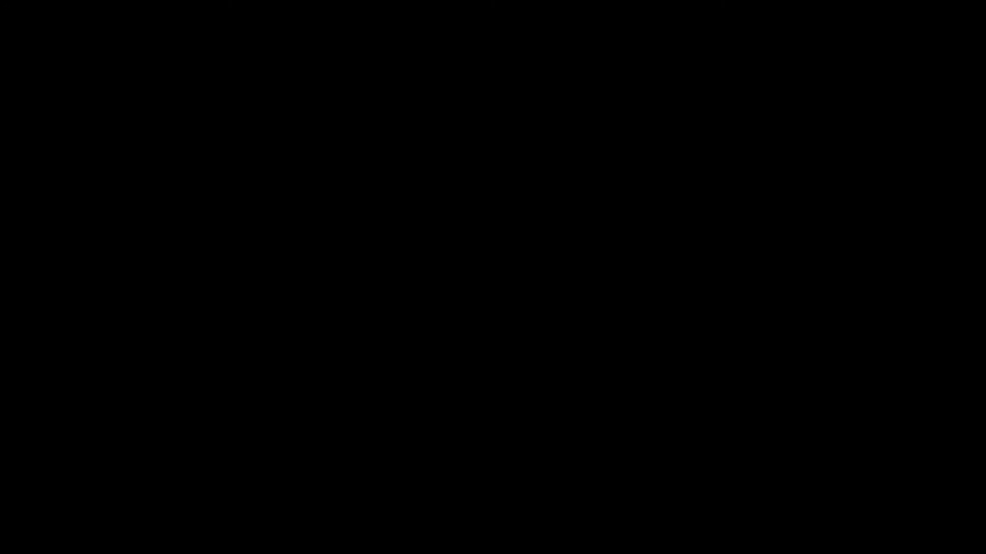
pyautogui.click(457, 359)
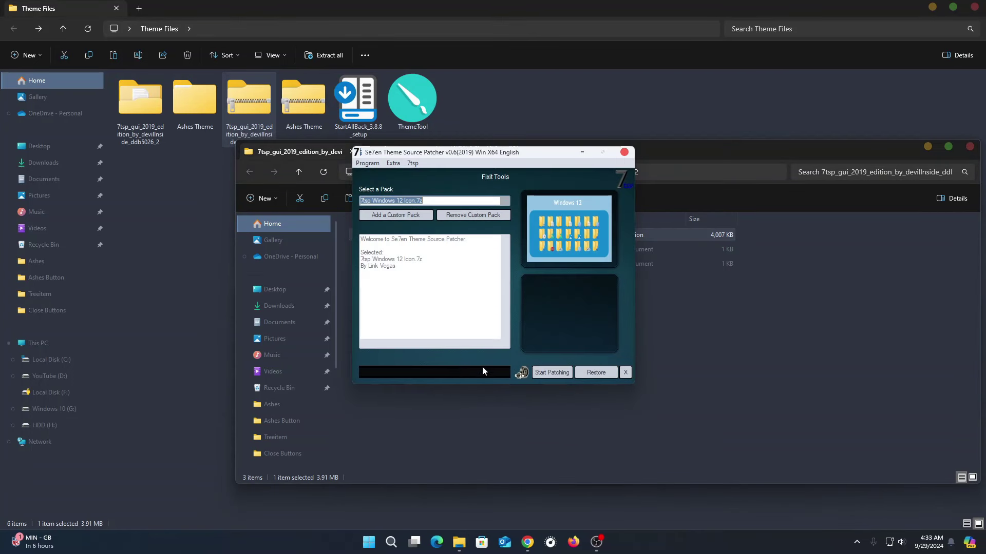
pyautogui.click(969, 147)
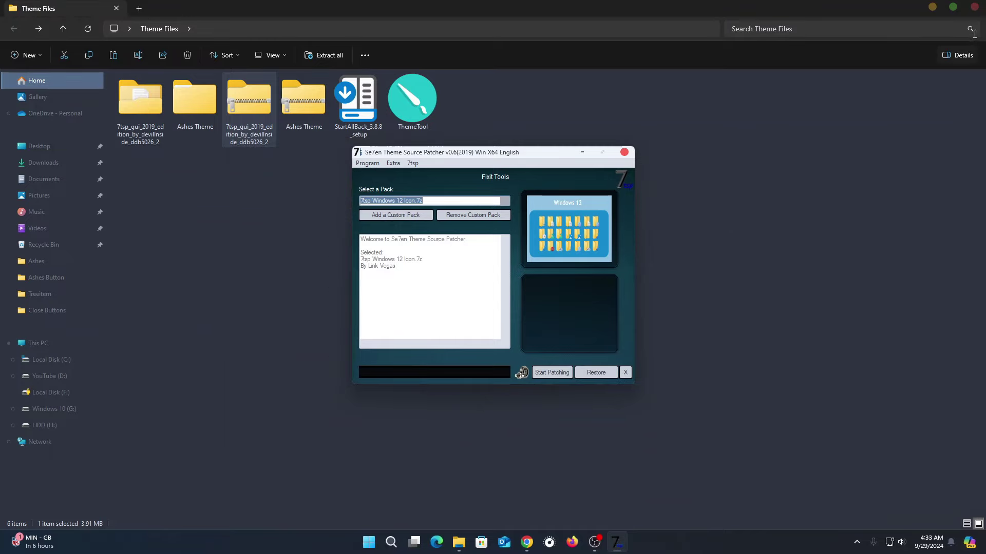
pyautogui.click(974, 7)
# Add 7tsp Ashes Icon Pack.7z from the 7TSP Icon Pack folder as a custom pack and patch the system with it, confirming the prompt.
pyautogui.click(415, 218)
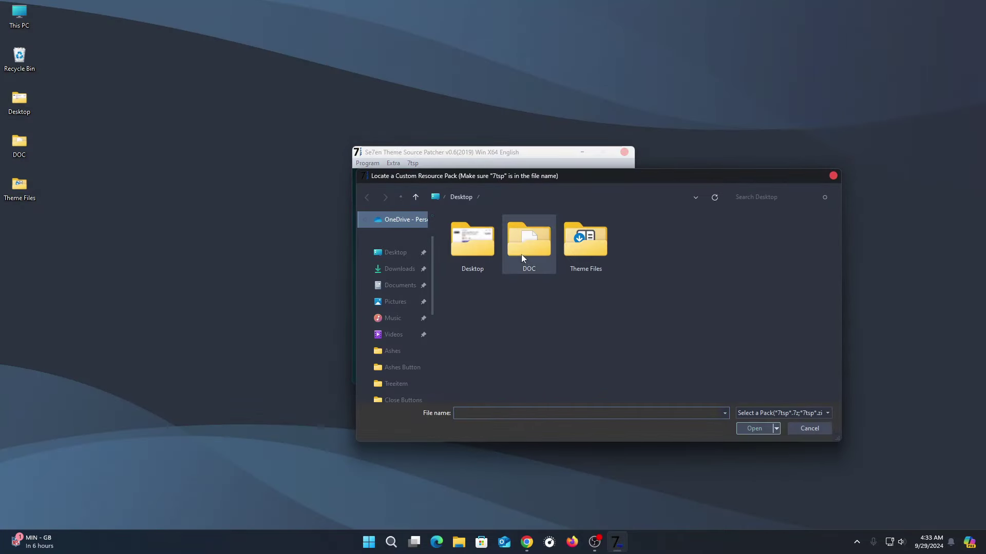
pyautogui.doubleClick(583, 244)
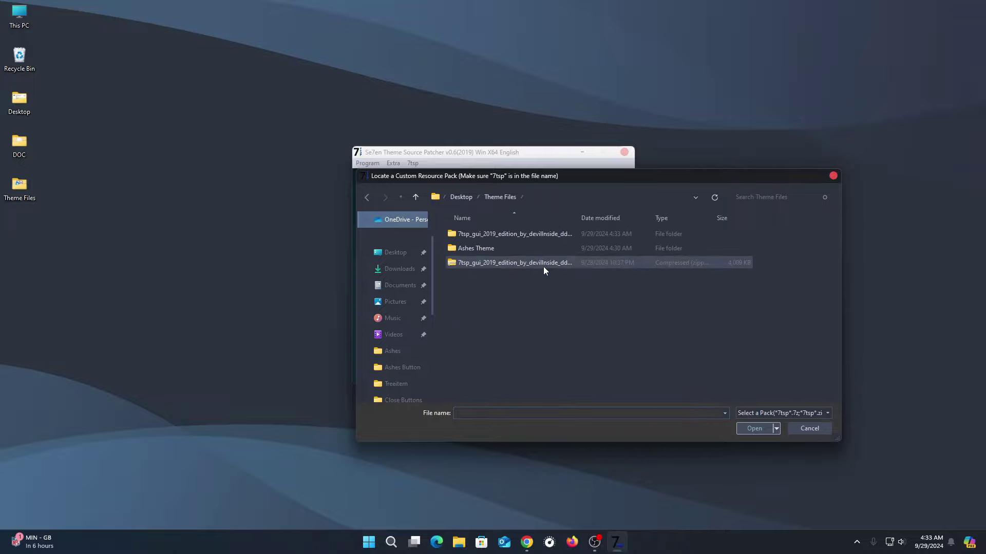
pyautogui.doubleClick(481, 248)
pyautogui.doubleClick(482, 235)
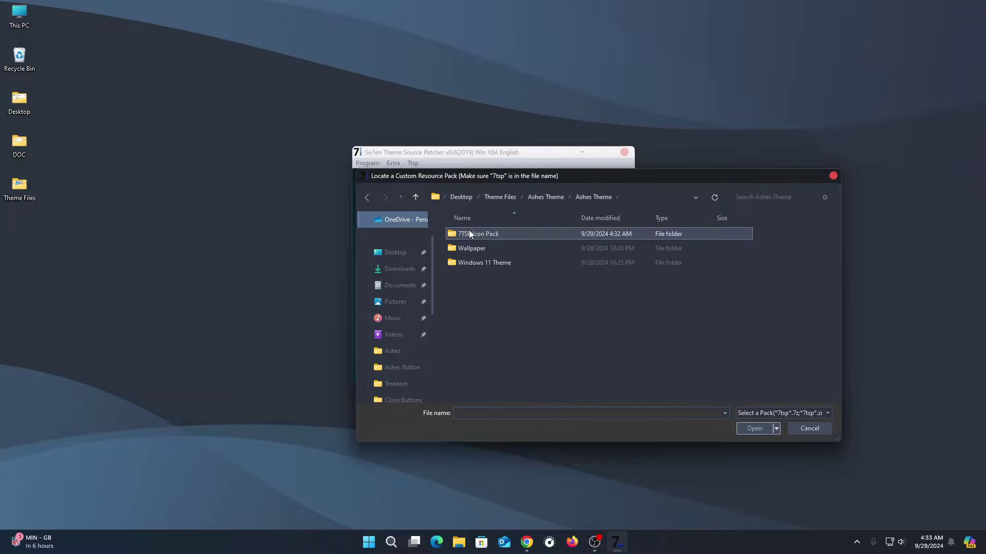
pyautogui.doubleClick(469, 231)
pyautogui.doubleClick(477, 234)
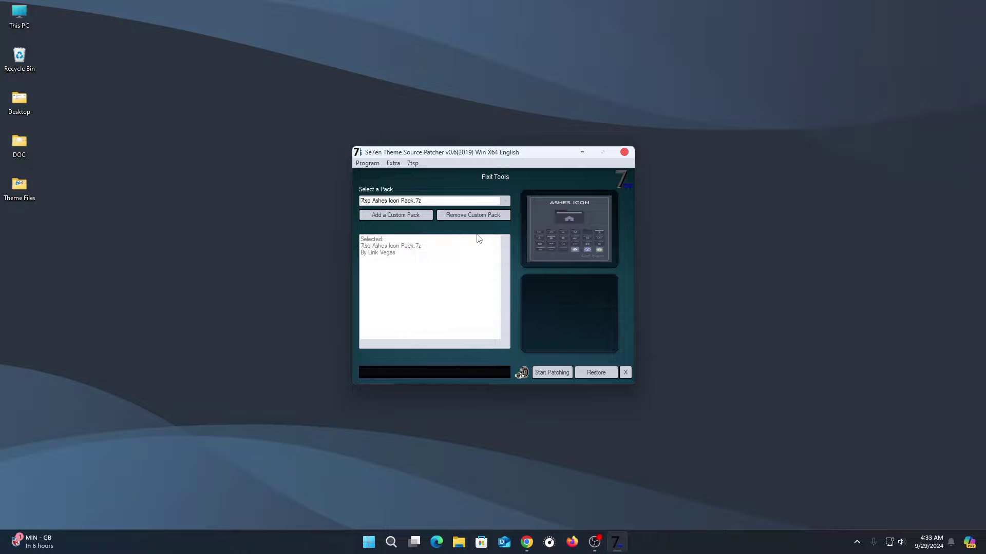
pyautogui.click(544, 373)
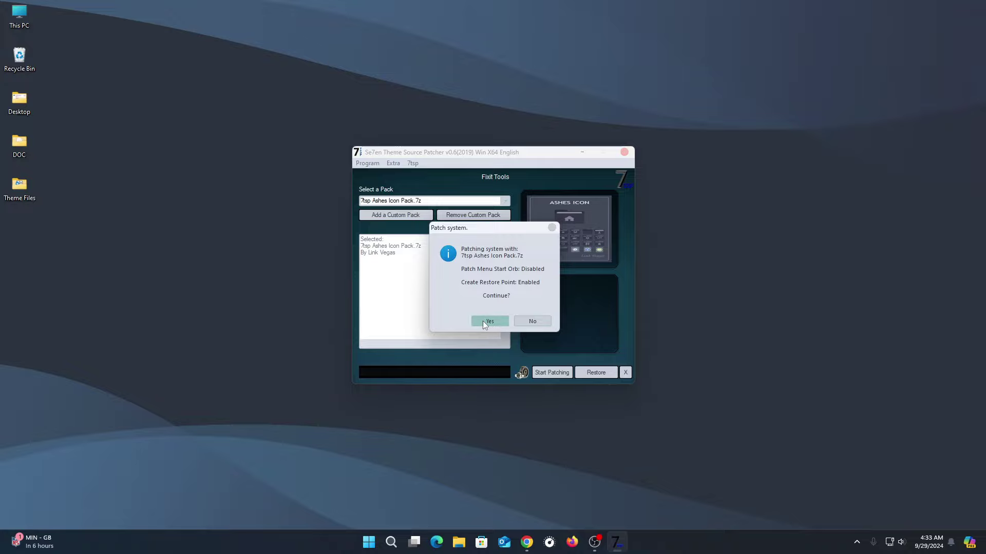
pyautogui.click(482, 321)
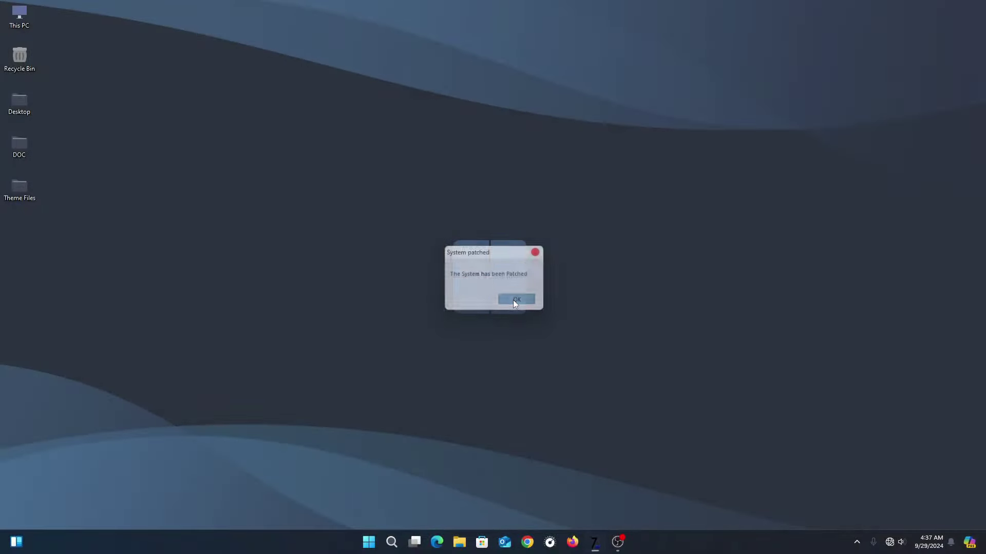
# Dismiss the patch completion message, inspect the drive and folder icons on Local Disk (C:), and close the window.
pyautogui.click(512, 300)
pyautogui.doubleClick(18, 9)
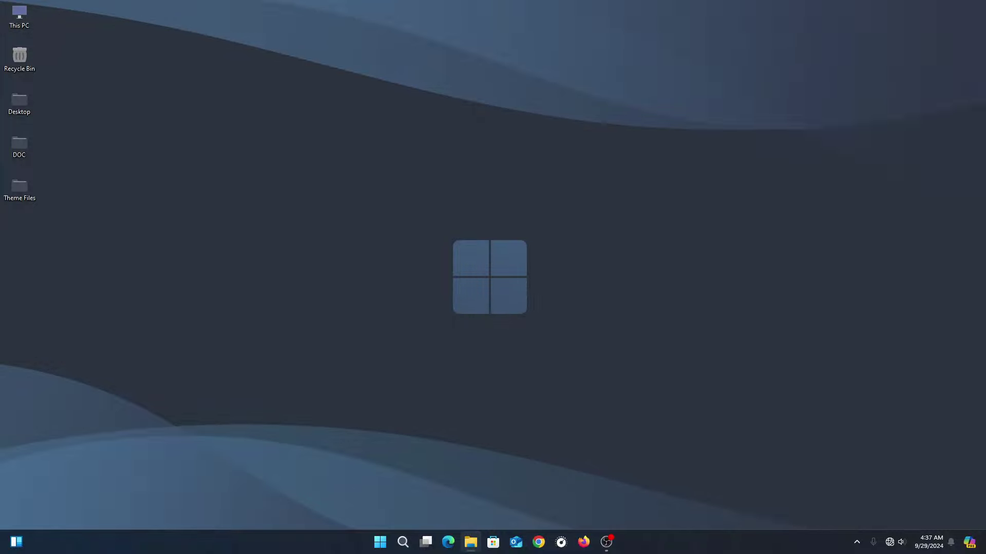
pyautogui.moveTo(677, 126); pyautogui.dragTo(679, 122)
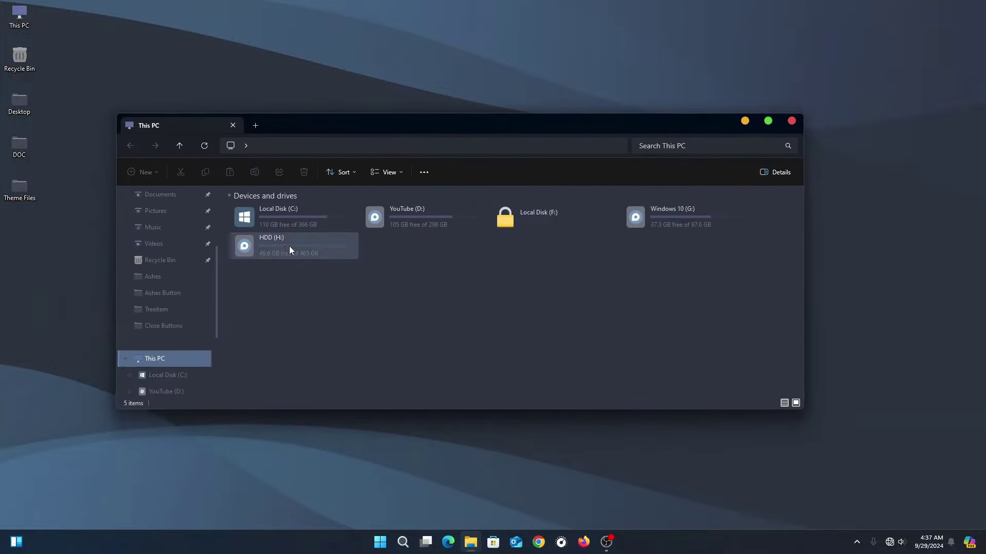
pyautogui.doubleClick(275, 225)
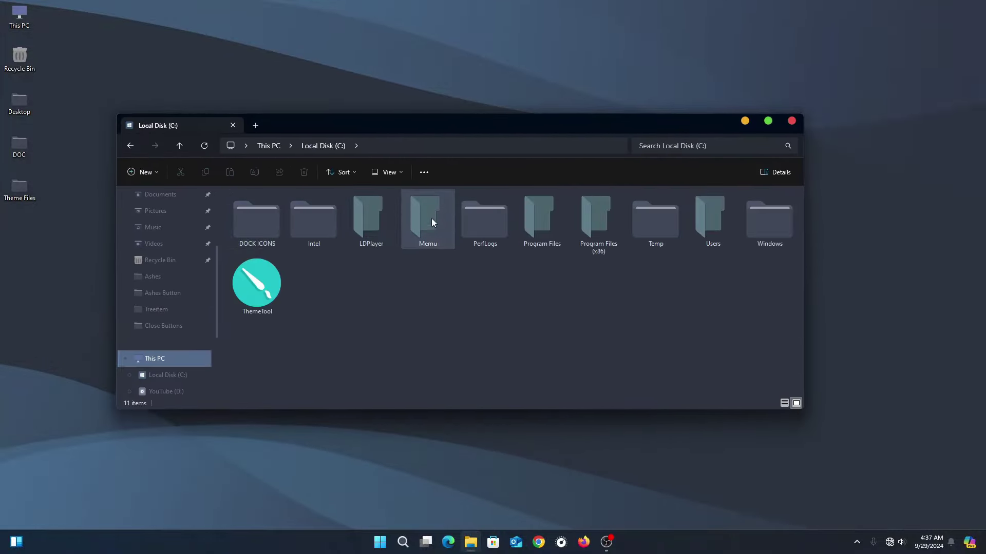
pyautogui.click(791, 120)
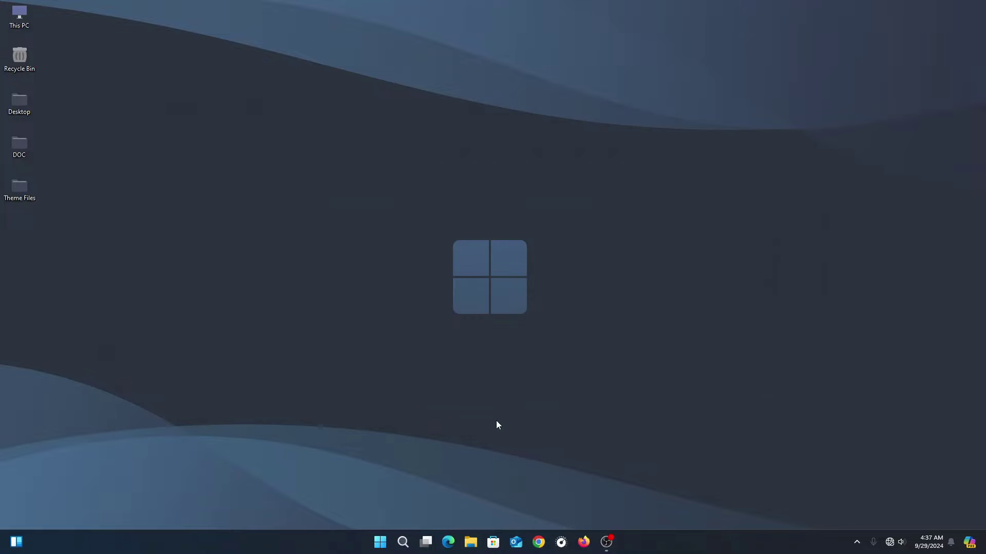
# Search for File Explorer Options, enable "Always show icons, never thumbnails" in the view settings, and apply the change.
pyautogui.click(402, 542)
pyautogui.write('e')
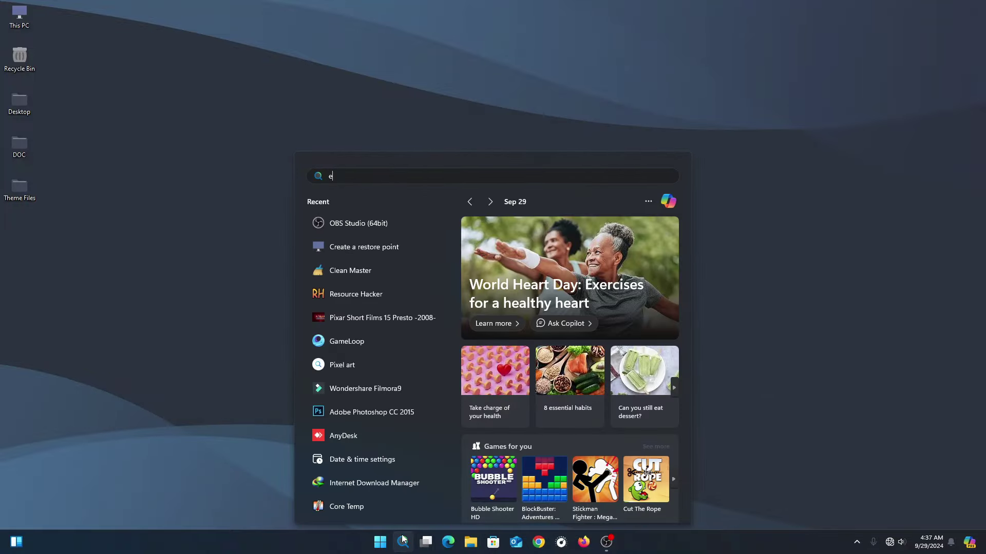
pyautogui.write('xplorer')
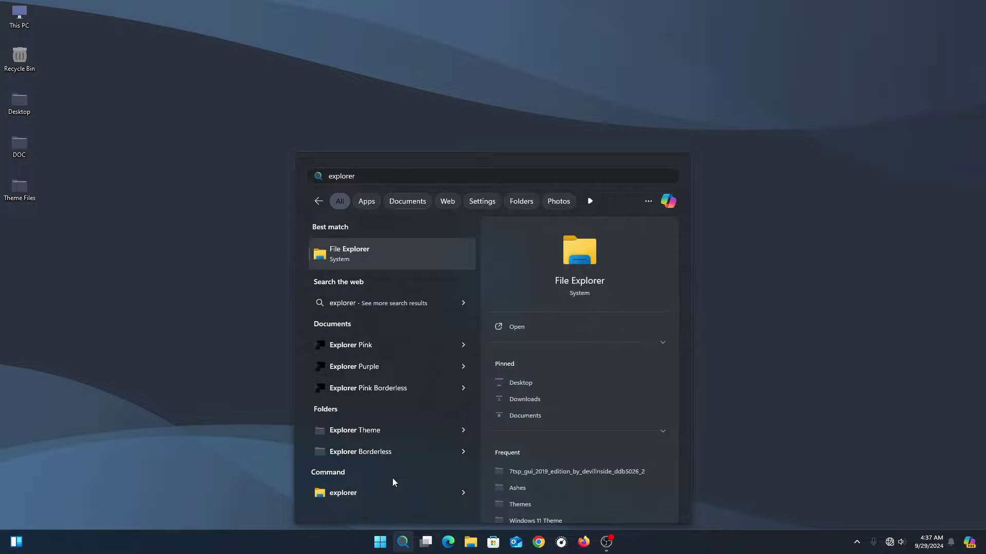
pyautogui.write(' op')
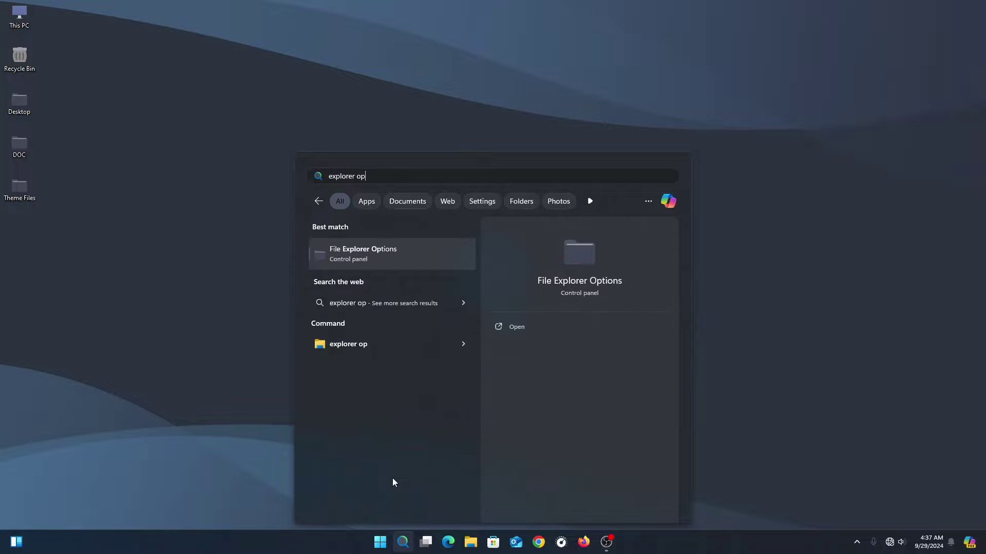
pyautogui.click(368, 258)
pyautogui.click(148, 131)
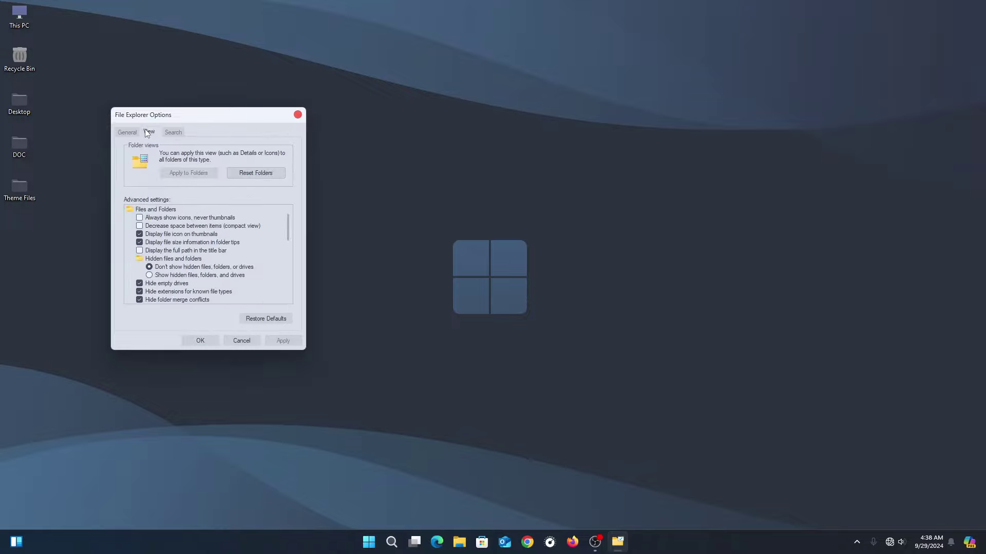
pyautogui.click(139, 218)
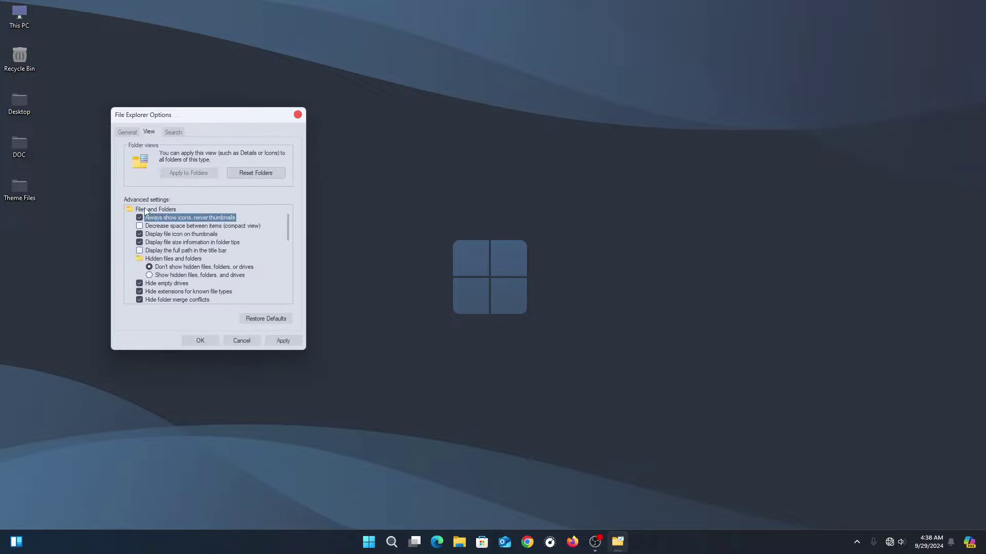
pyautogui.click(278, 339)
pyautogui.click(211, 341)
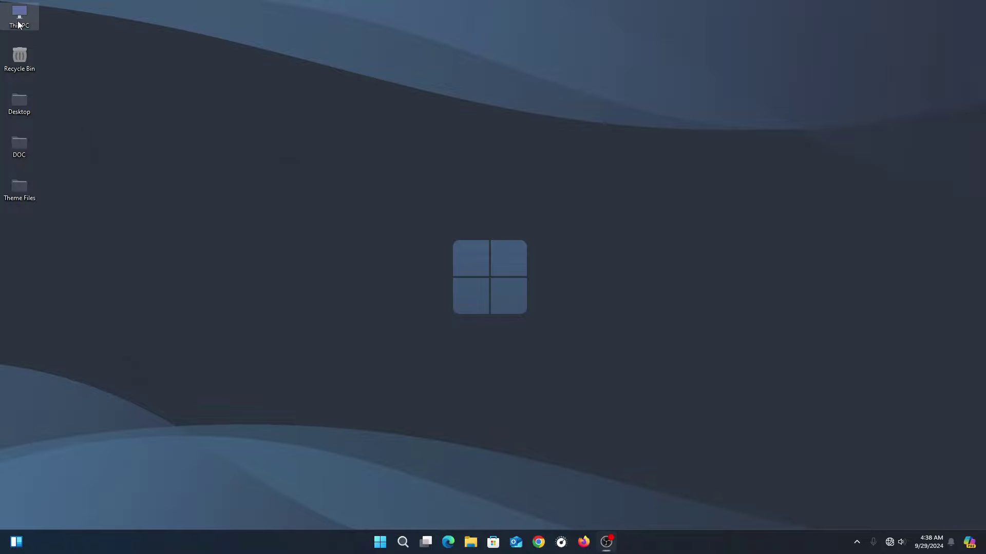
# Open Local Disk (C:) from This PC to check how its folder icons are drawn, and close the window.
pyautogui.press('super+e')
pyautogui.moveTo(502, 198); pyautogui.dragTo(624, 109)
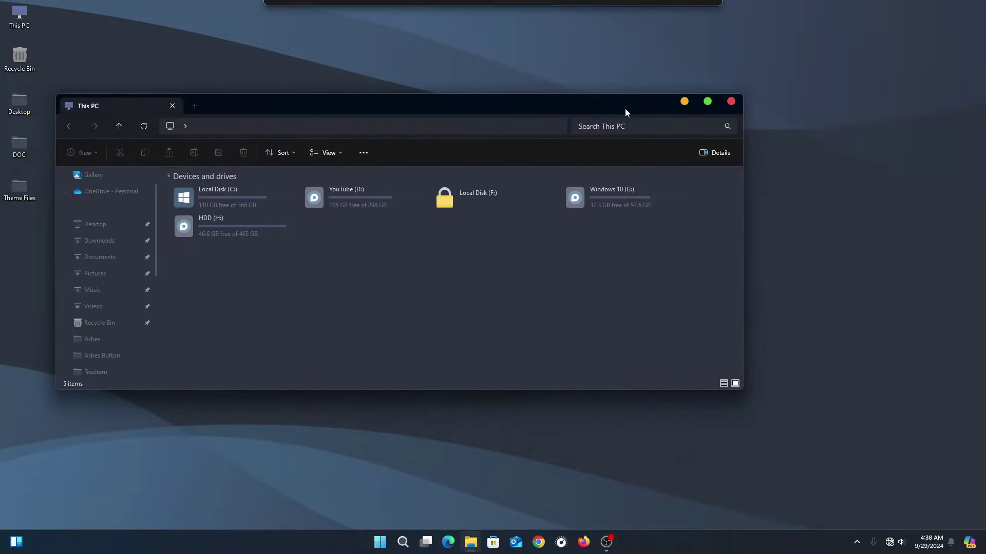
pyautogui.doubleClick(208, 190)
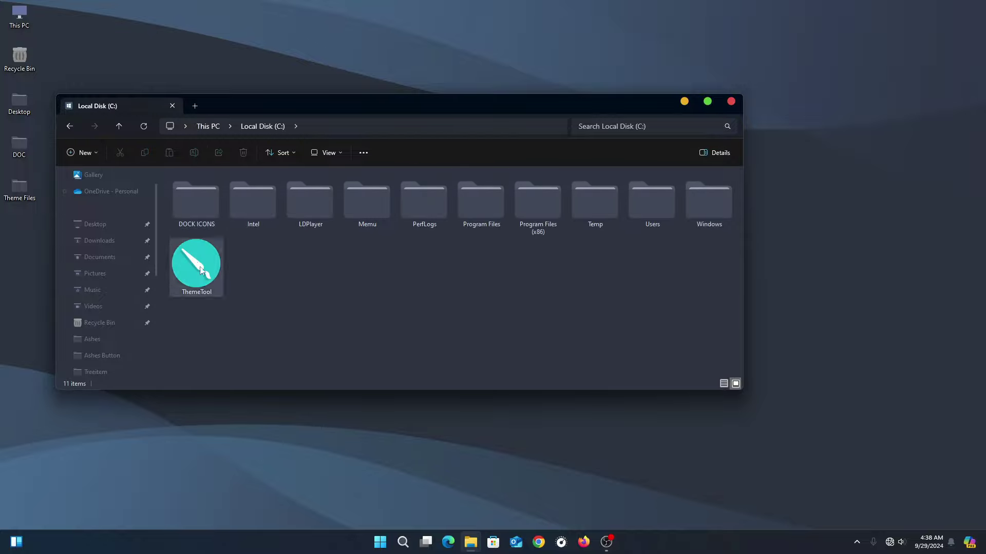
pyautogui.click(730, 102)
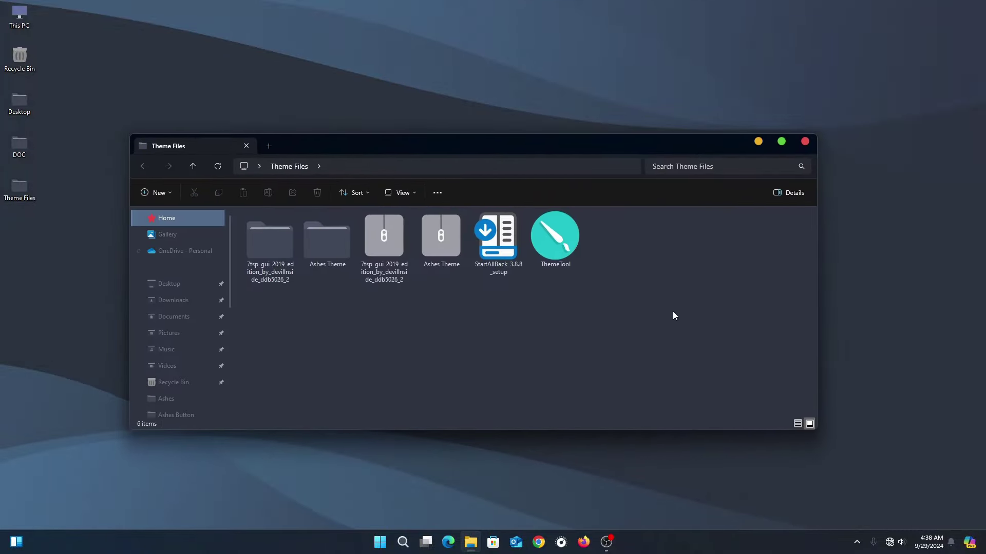
# Run StartAllBack_3.8.8_setup from the Theme Files folder, install it for the current account only, and close its configuration window.
pyautogui.doubleClick(509, 270)
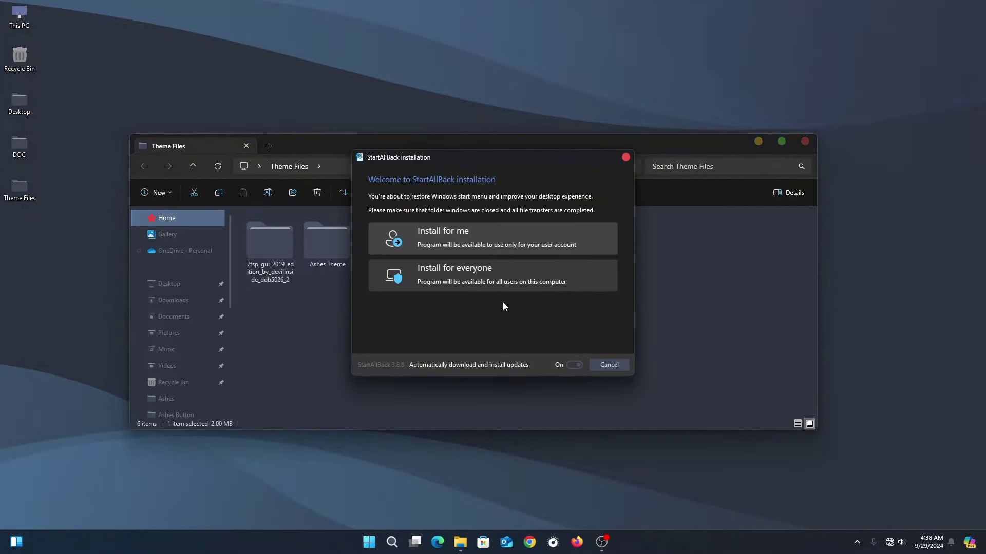
pyautogui.click(495, 241)
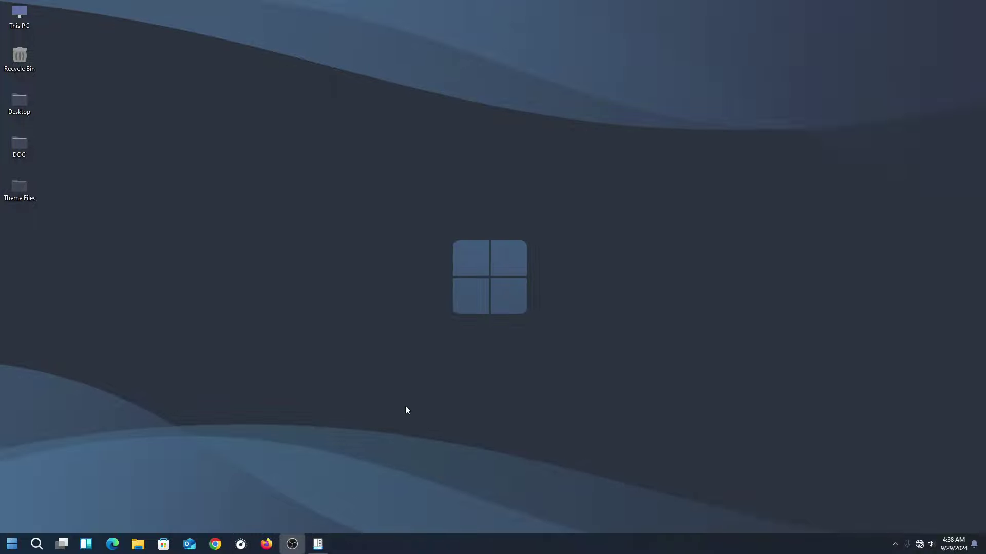
pyautogui.click(318, 544)
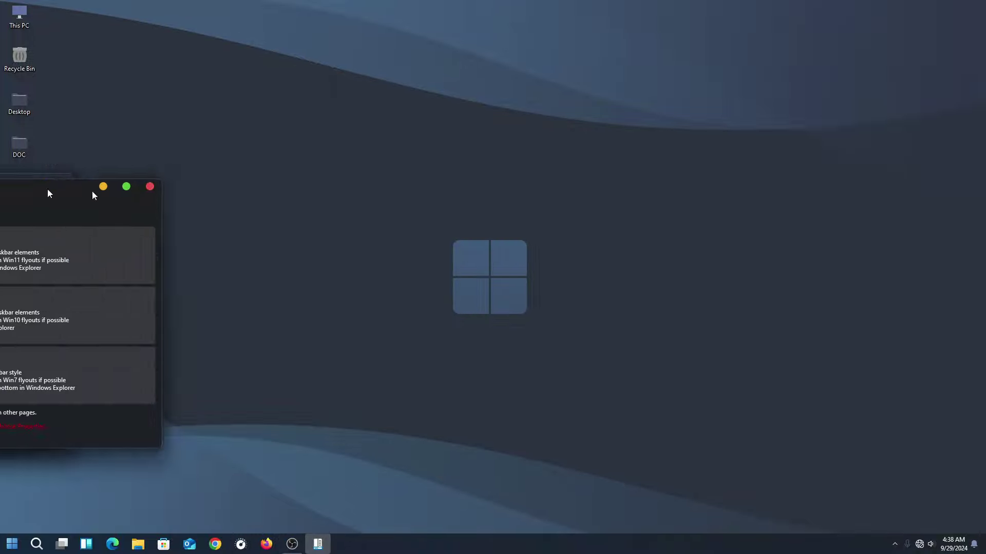
pyautogui.moveTo(48, 193); pyautogui.dragTo(394, 163)
pyautogui.click(497, 156)
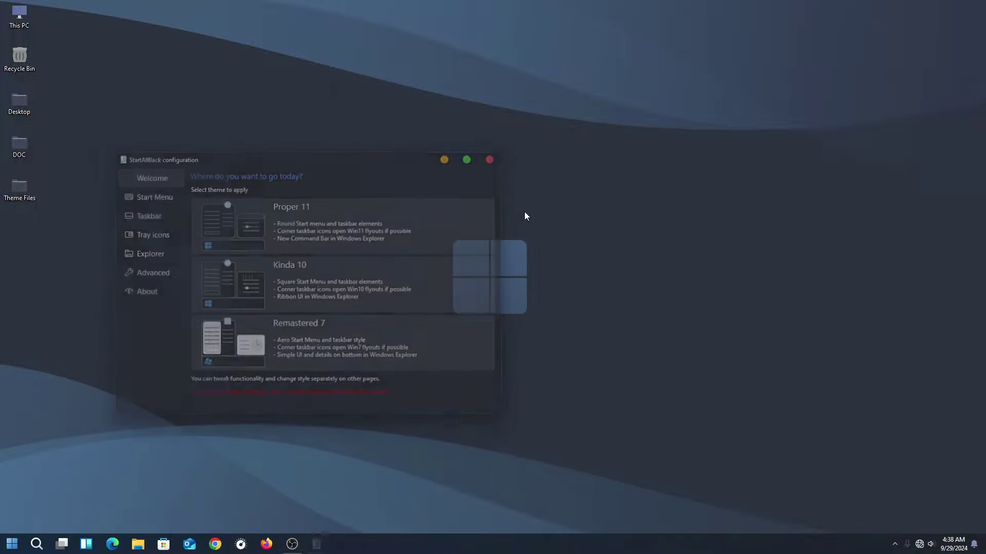
# Open the taskbar properties and turn off both the enhanced classic taskbar and the enhanced classic start menu.
pyautogui.rightClick(461, 544)
pyautogui.click(468, 538)
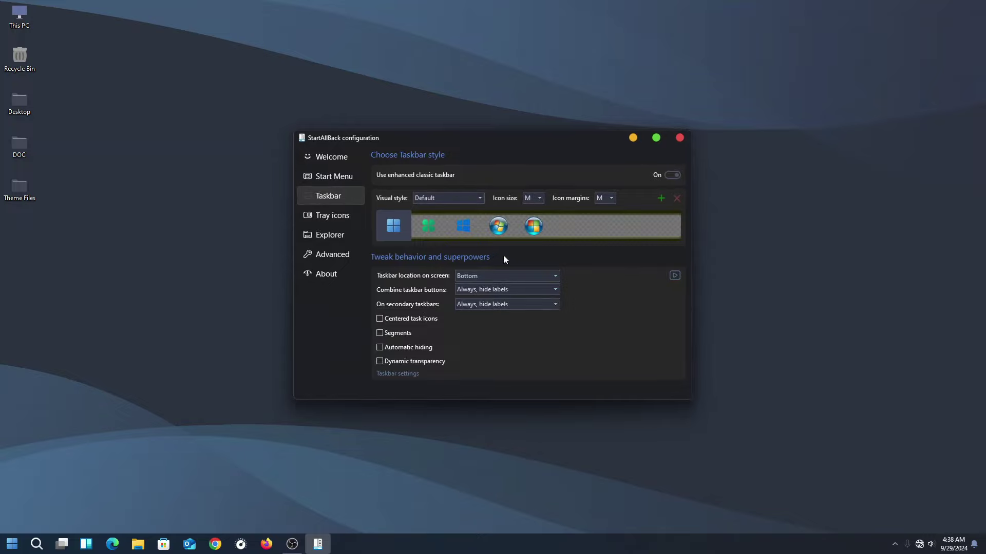
pyautogui.click(670, 177)
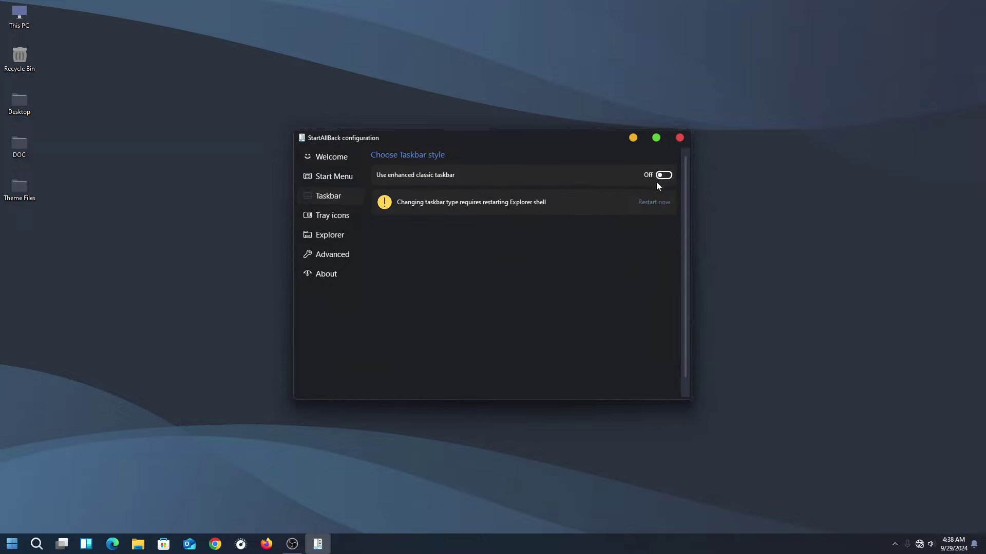
pyautogui.click(325, 181)
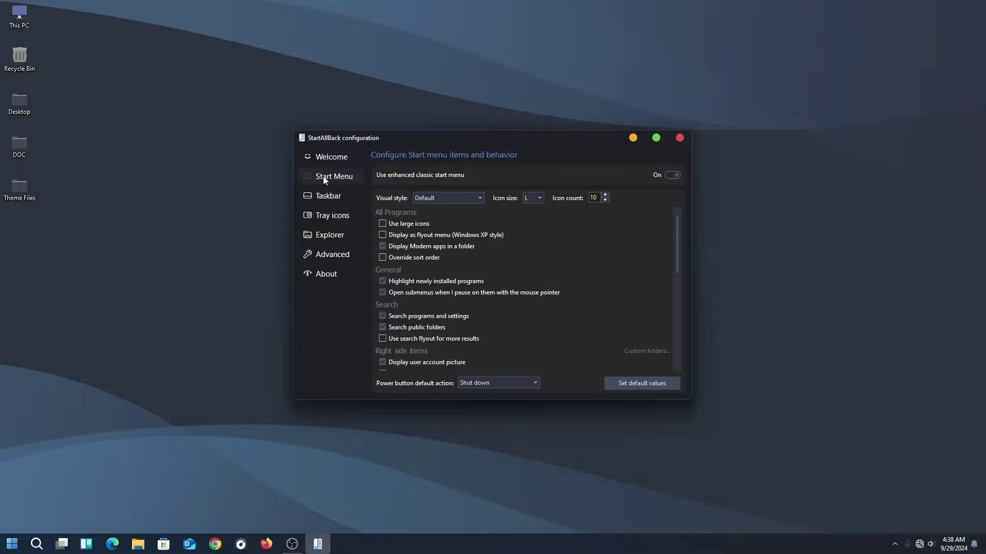
pyautogui.click(672, 177)
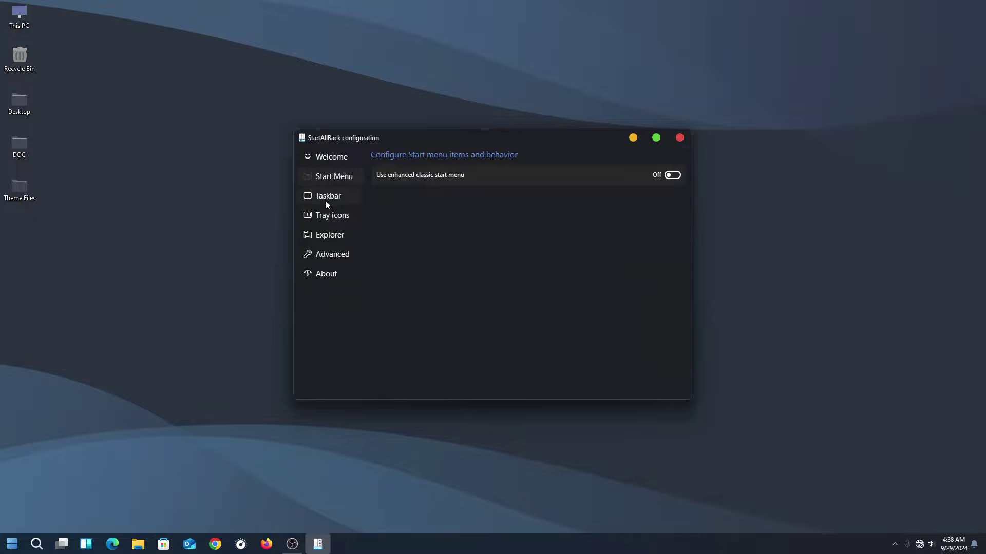
# Turn the enhanced classic taskbar back on and enable Centered task icons.
pyautogui.click(325, 200)
pyautogui.click(670, 176)
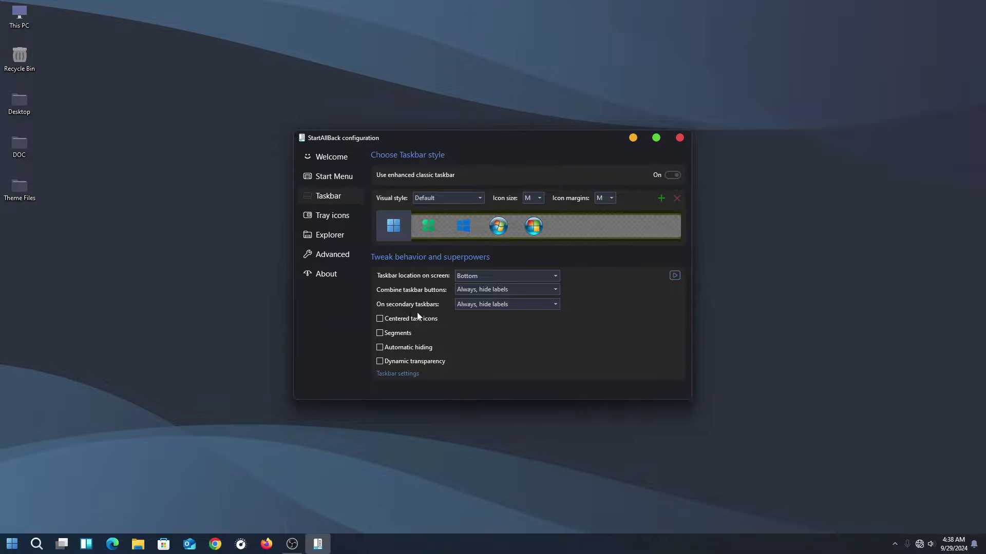
pyautogui.click(389, 320)
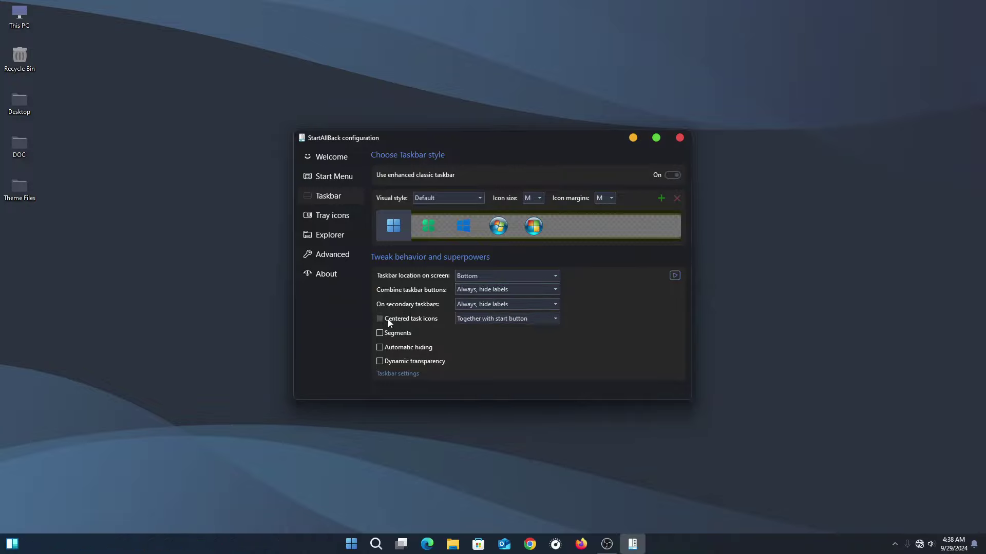
# Set the Explorer style to Win7 Command Bar and check it in a new window showing Local Disk (C:).
pyautogui.click(323, 239)
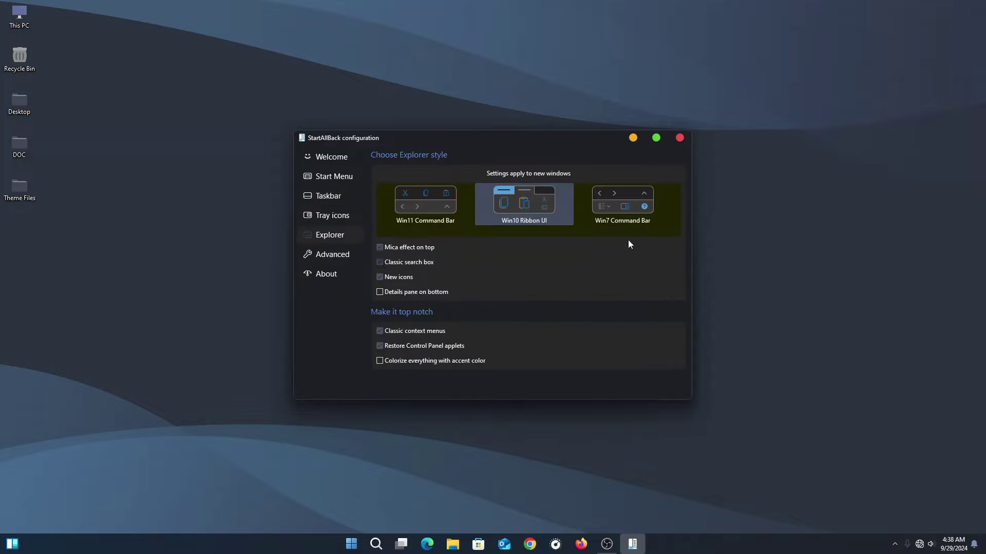
pyautogui.click(622, 213)
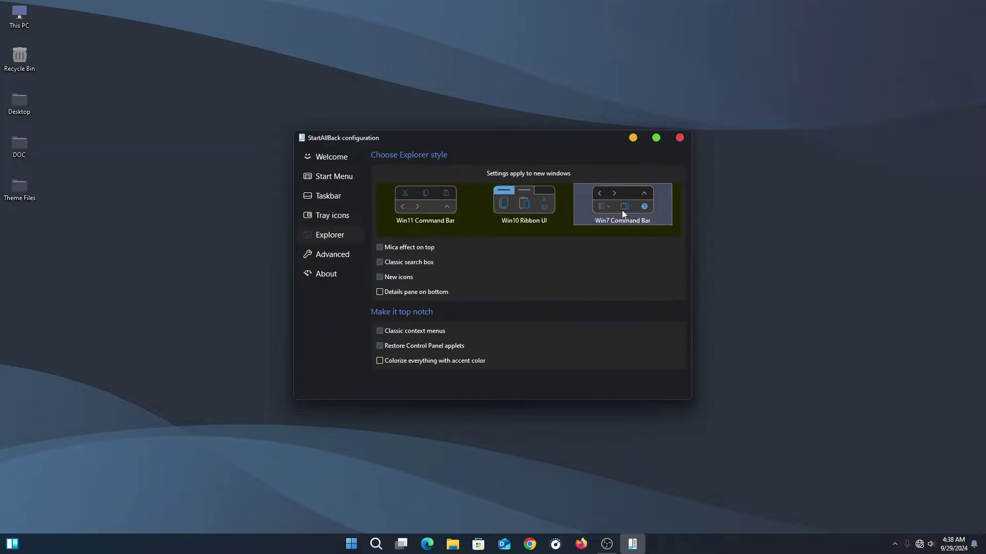
pyautogui.click(35, 9)
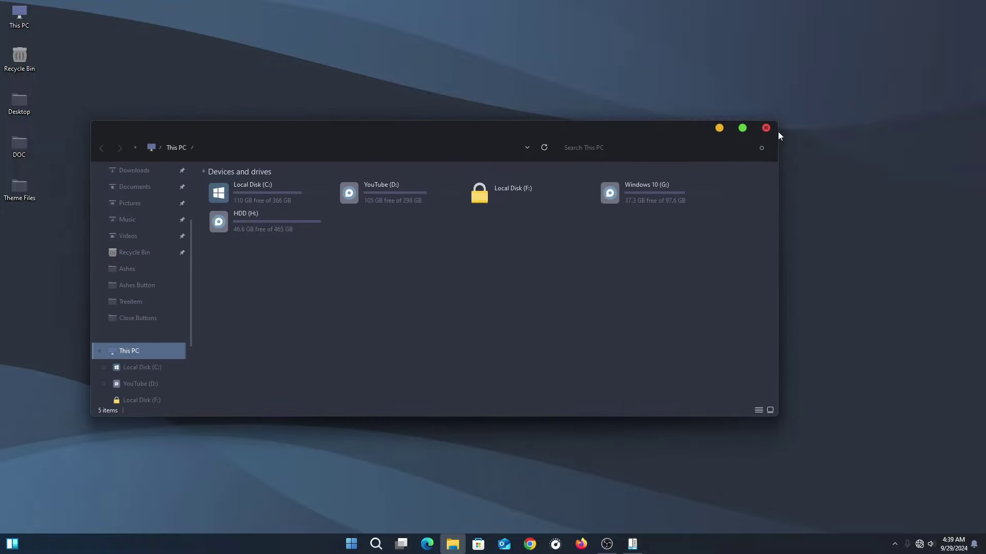
pyautogui.click(301, 200)
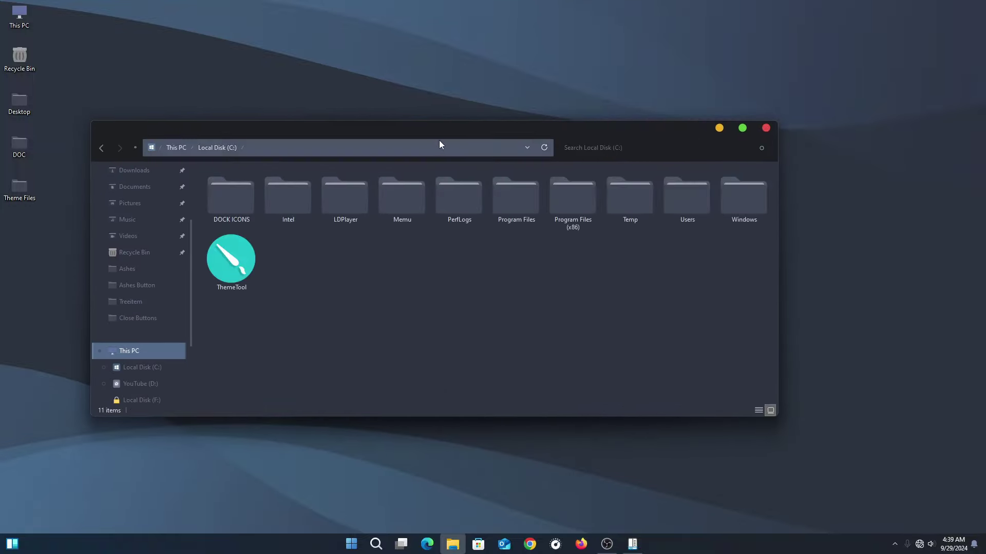
pyautogui.click(766, 128)
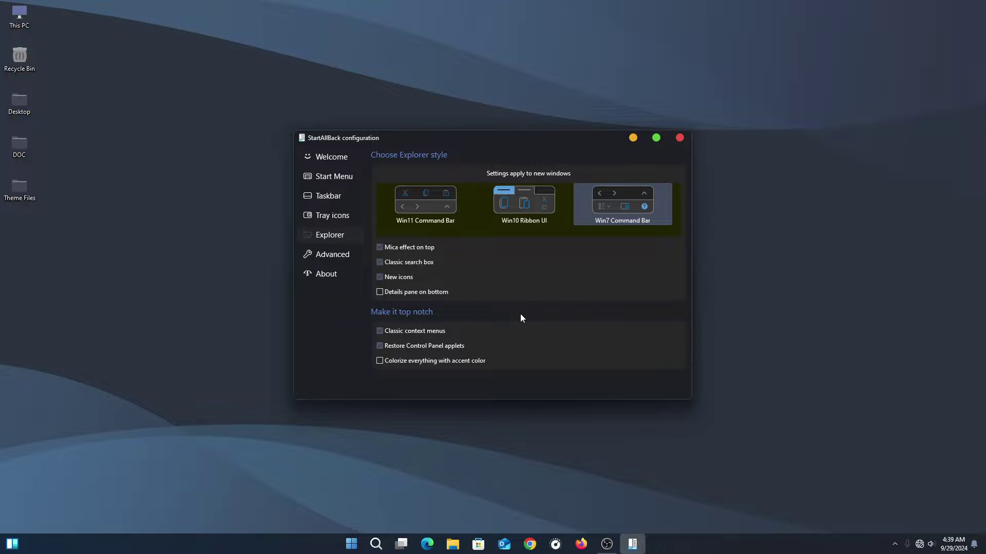
# Disable Mica effect on top for Explorer and check the result in a new This PC window.
pyautogui.click(412, 248)
pyautogui.doubleClick(34, 18)
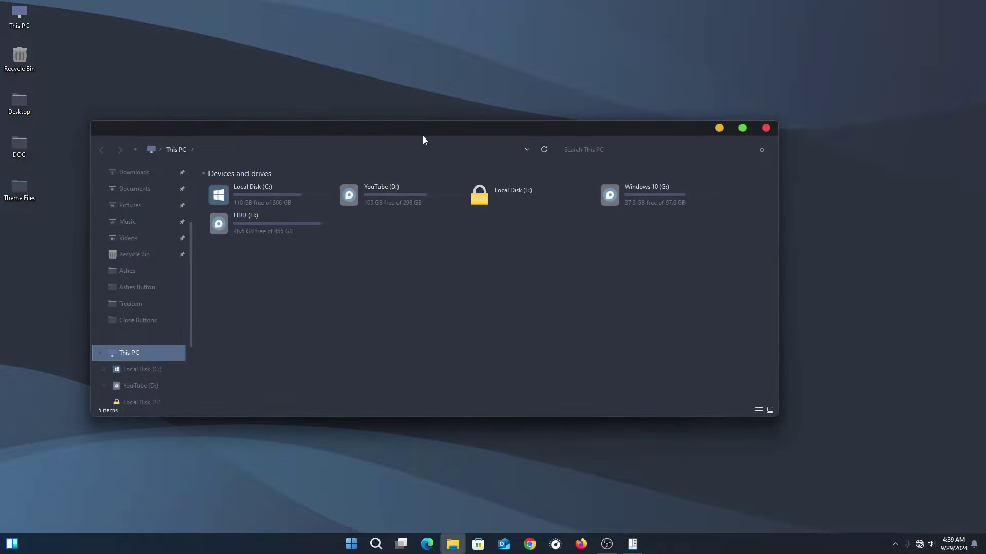
pyautogui.moveTo(423, 136); pyautogui.dragTo(475, 98)
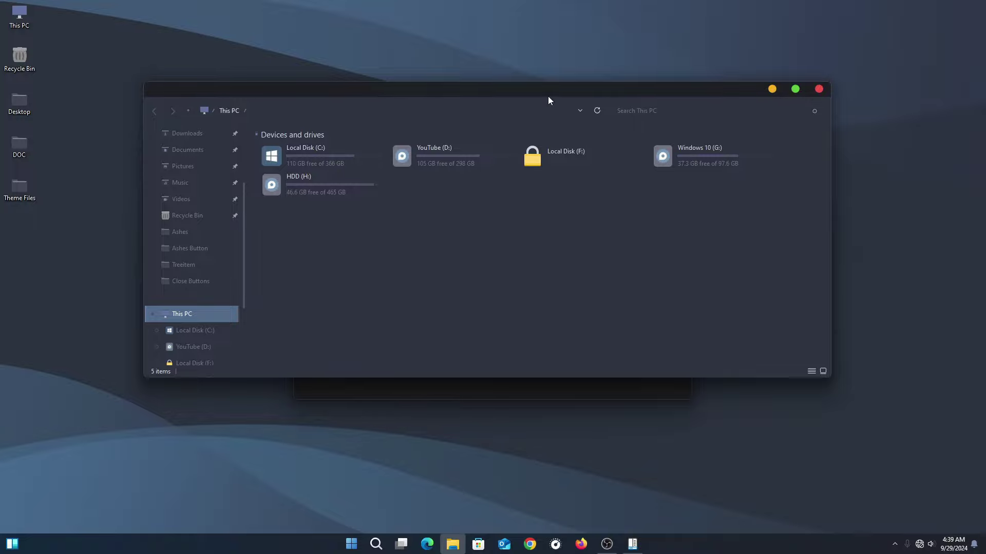
pyautogui.moveTo(547, 97); pyautogui.dragTo(533, 226)
pyautogui.click(805, 220)
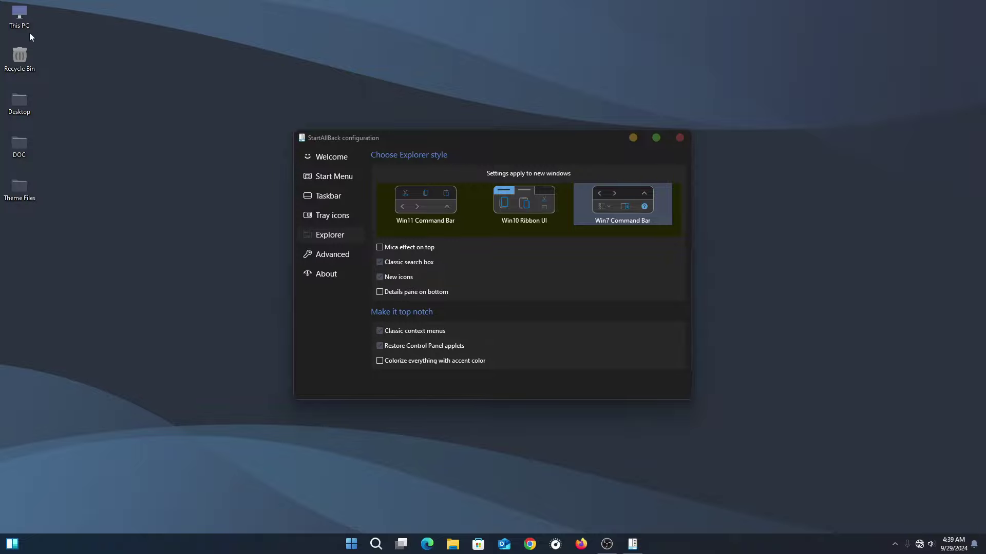
# Reopen This PC, inspect the themed Explorer window on Local Disk (C:), and close it.
pyautogui.doubleClick(21, 17)
pyautogui.moveTo(456, 222); pyautogui.dragTo(701, 98)
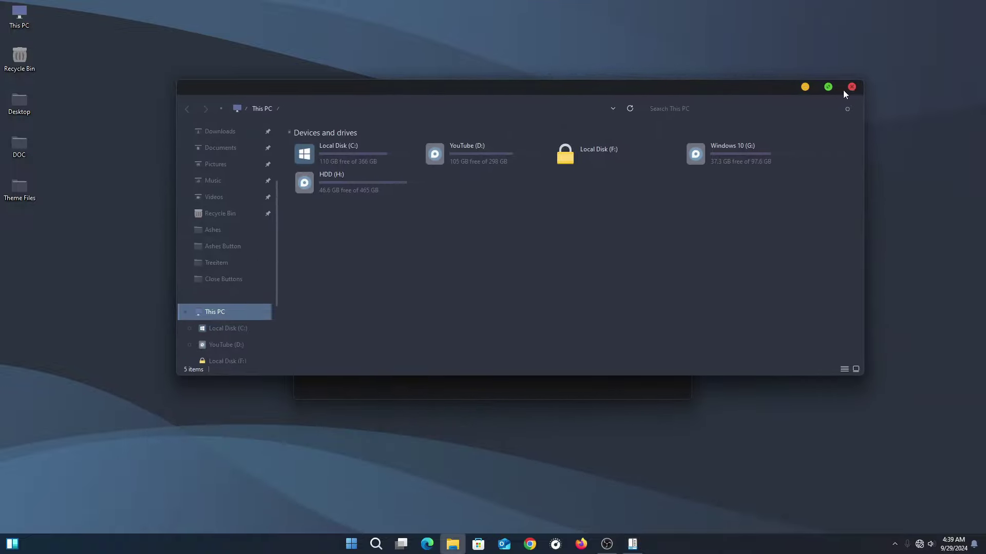
pyautogui.doubleClick(352, 156)
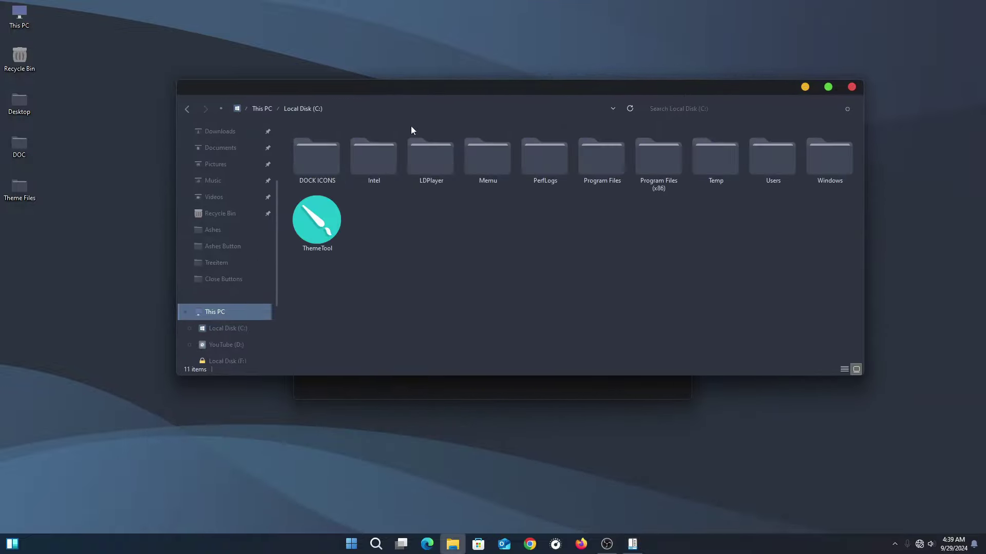
pyautogui.moveTo(478, 96); pyautogui.dragTo(518, 57)
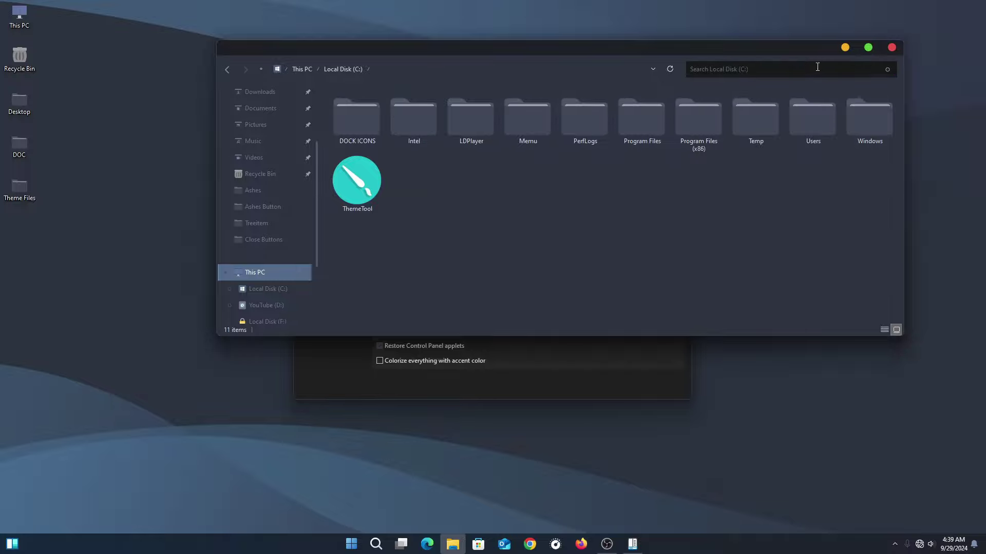
pyautogui.click(891, 48)
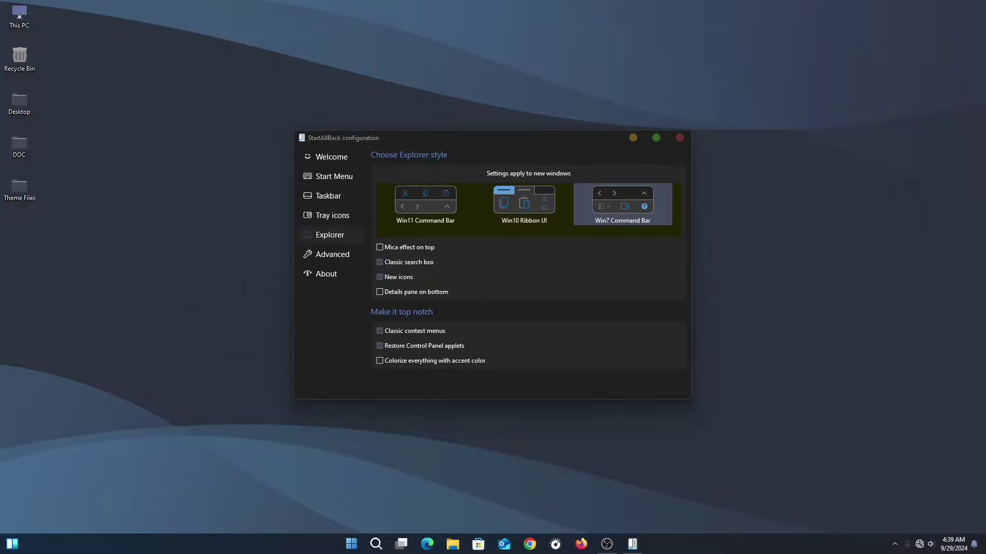
# Close the StartAllBack configuration window, then view the Start menu and return to the desktop.
pyautogui.click(679, 138)
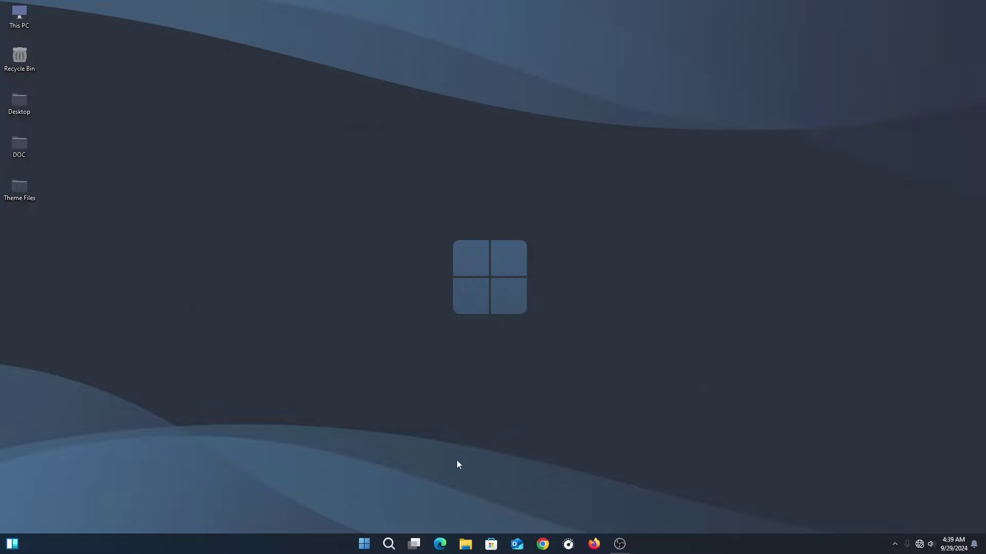
pyautogui.click(368, 545)
pyautogui.click(254, 291)
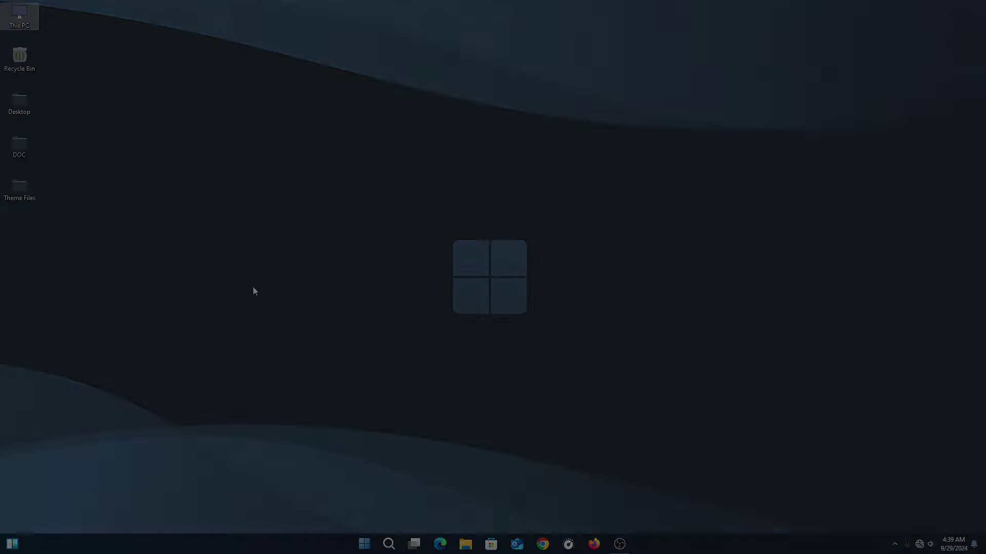